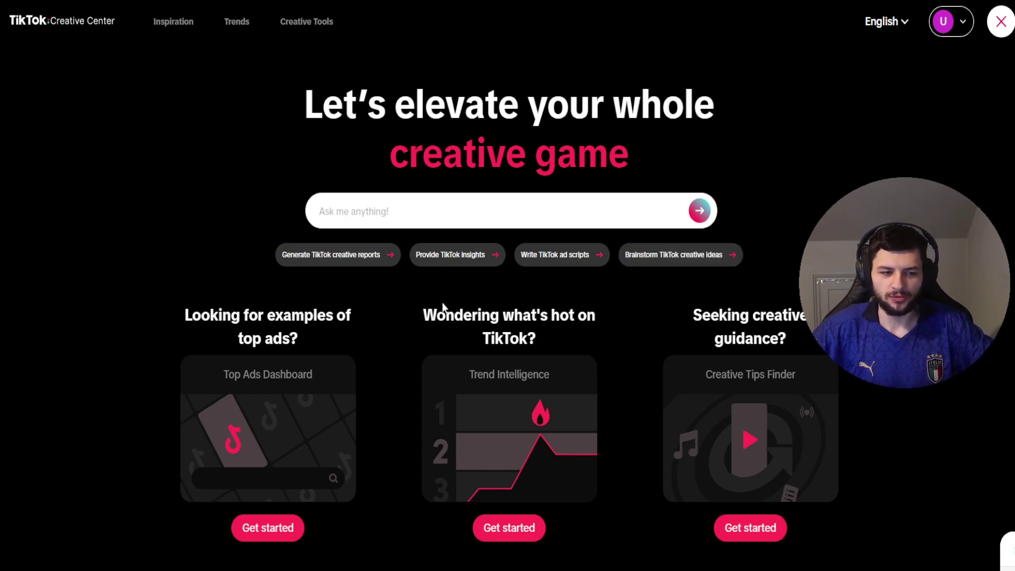
Examine the Creative Center home page, from the three starter cards through the top ads, trending hashtags, latest content and Video Editor sections
drag(423, 312, 605, 336)
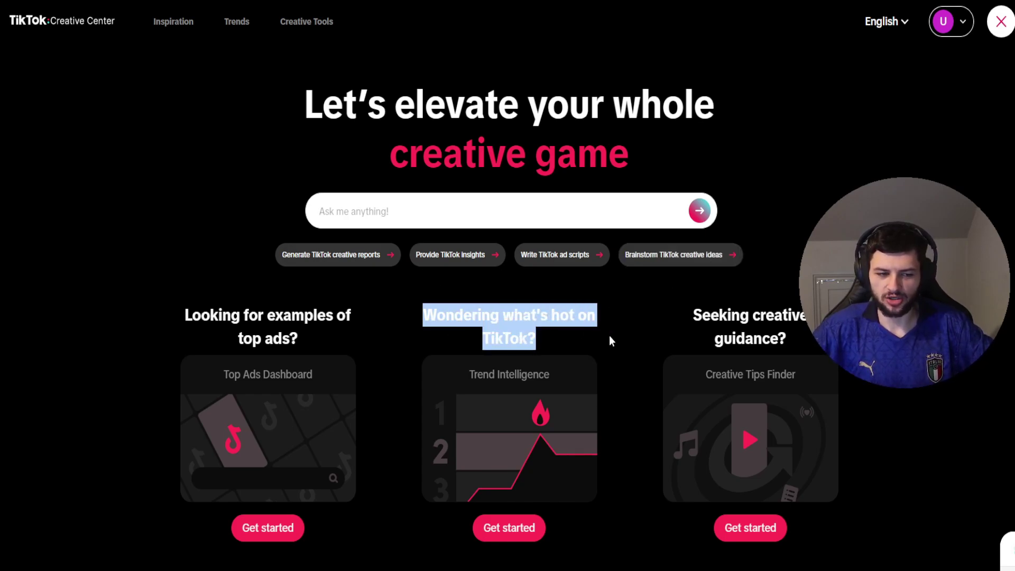
drag(185, 314, 345, 341)
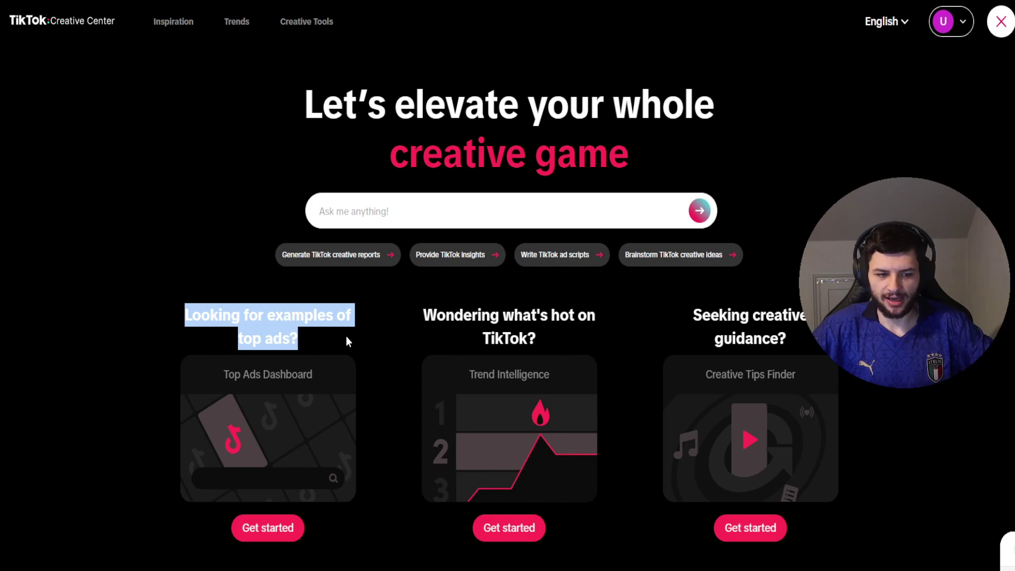
drag(698, 341, 811, 317)
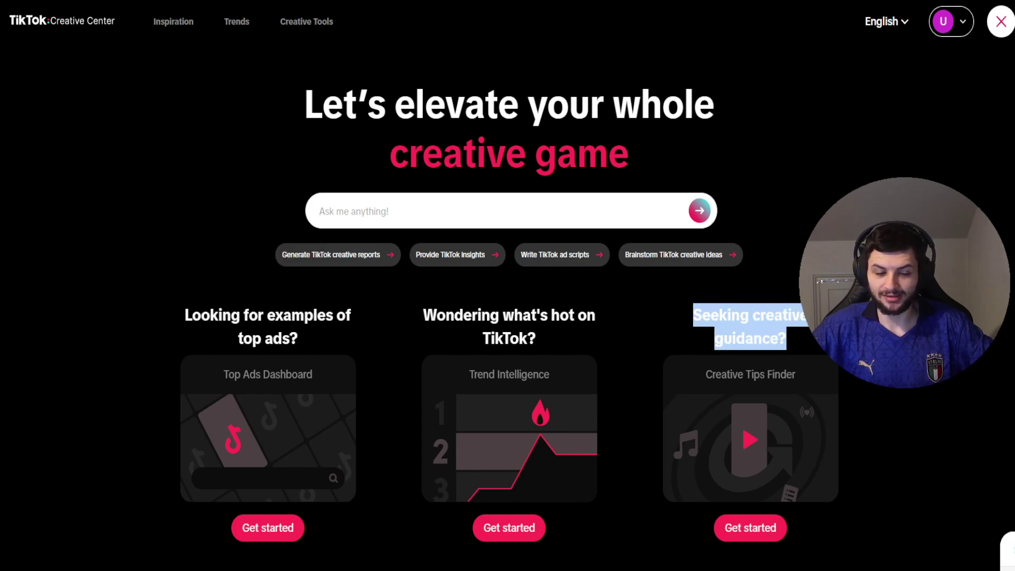
click(444, 381)
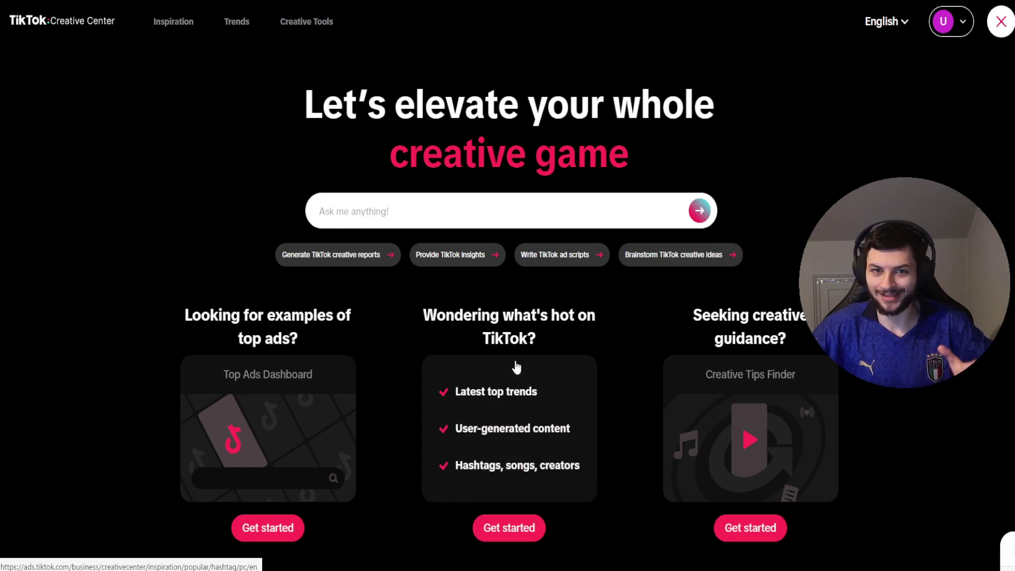
scroll(228, 95, down, 10)
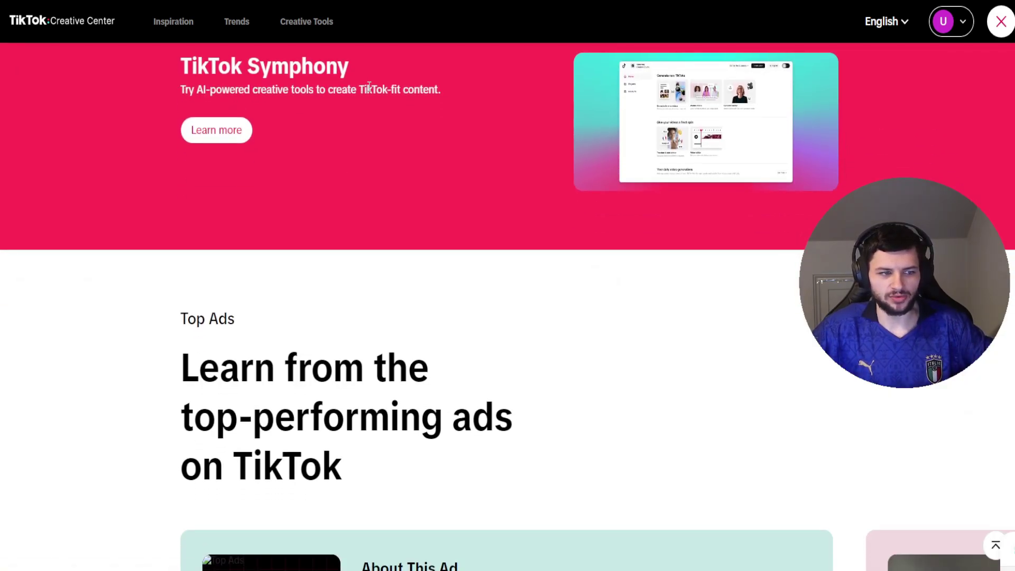
scroll(415, 85, down, 8)
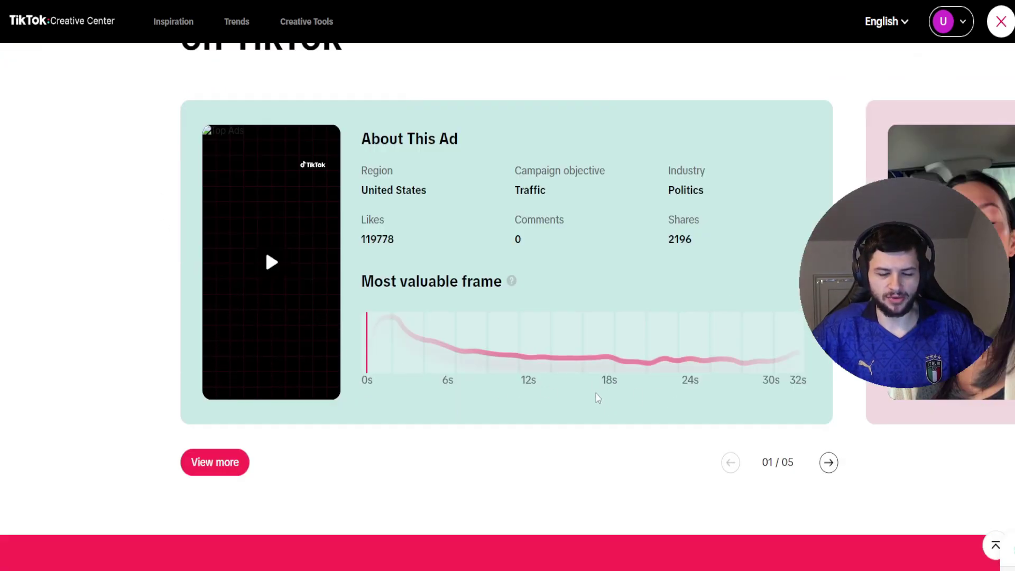
scroll(598, 398, up, 3)
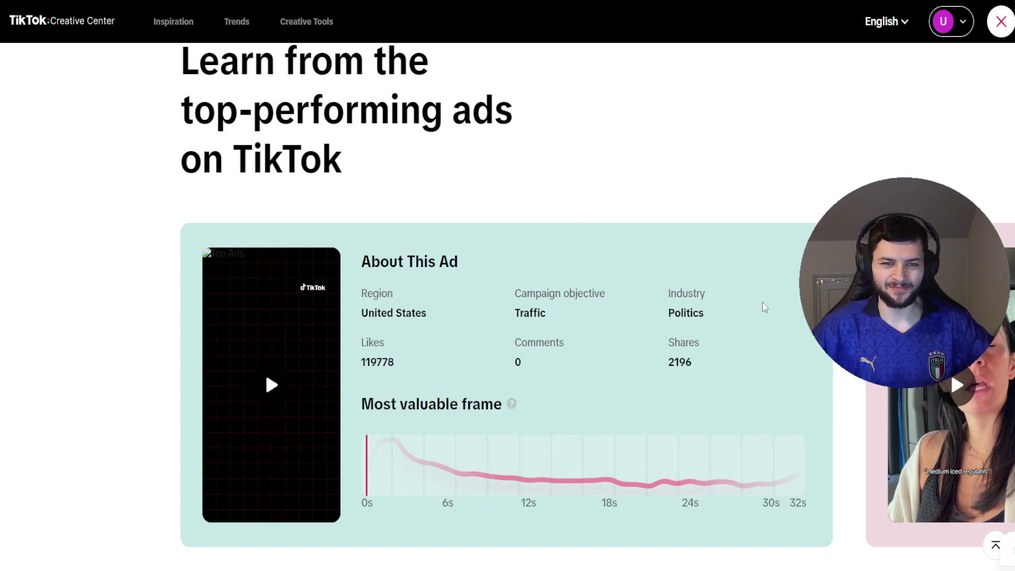
scroll(764, 306, down, 12)
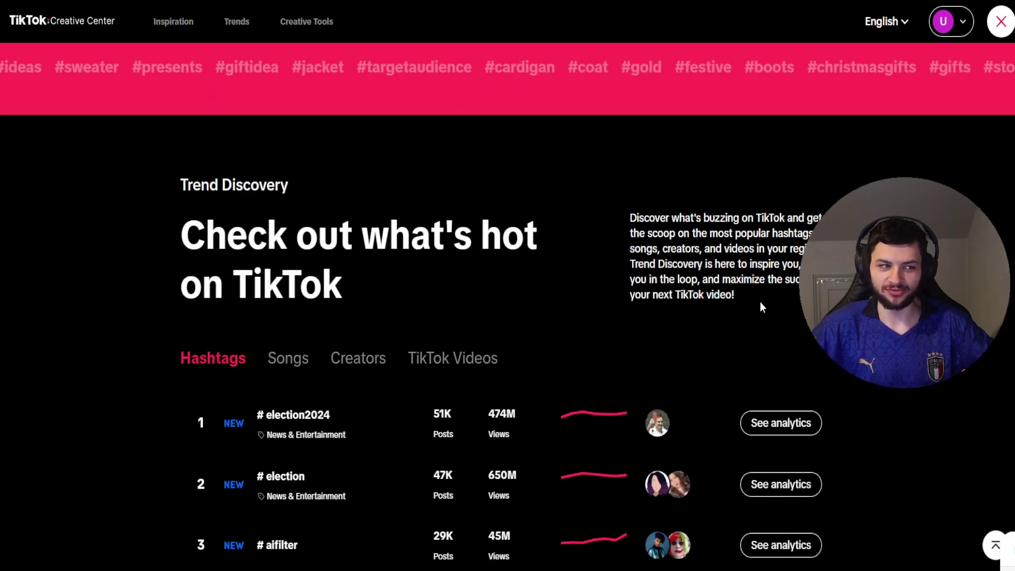
scroll(760, 302, down, 3)
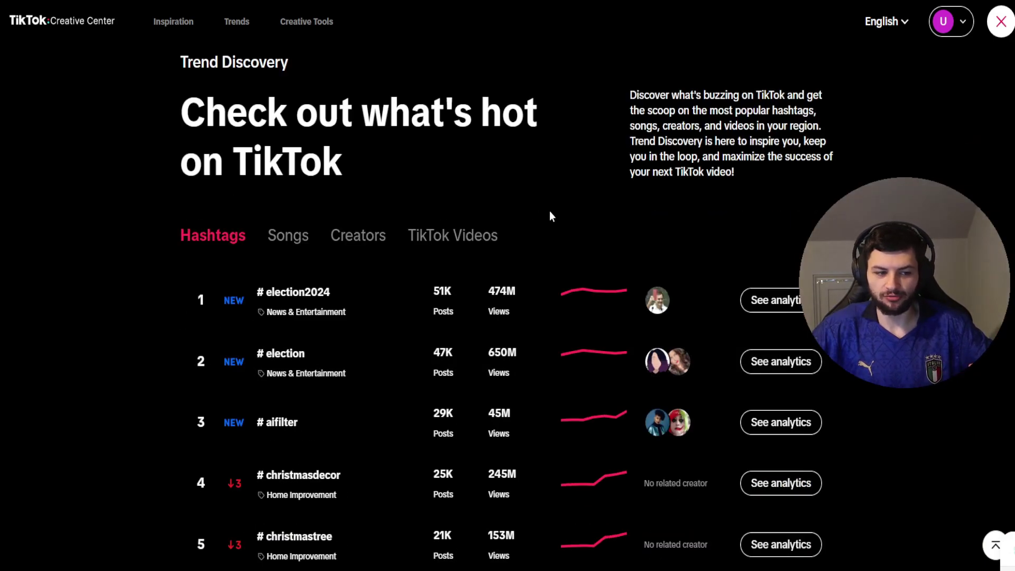
scroll(550, 216, down, 1)
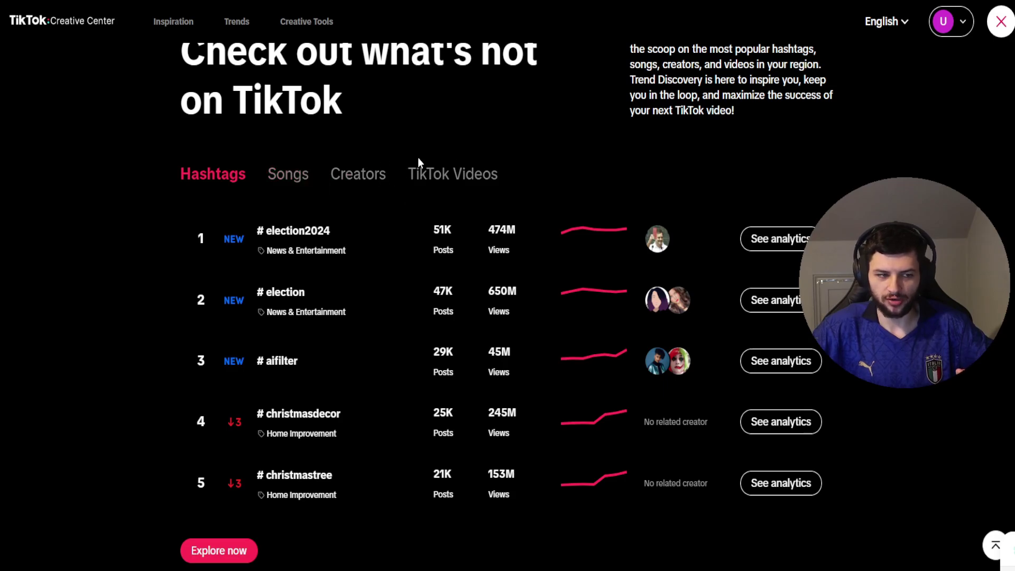
scroll(547, 195, down, 18)
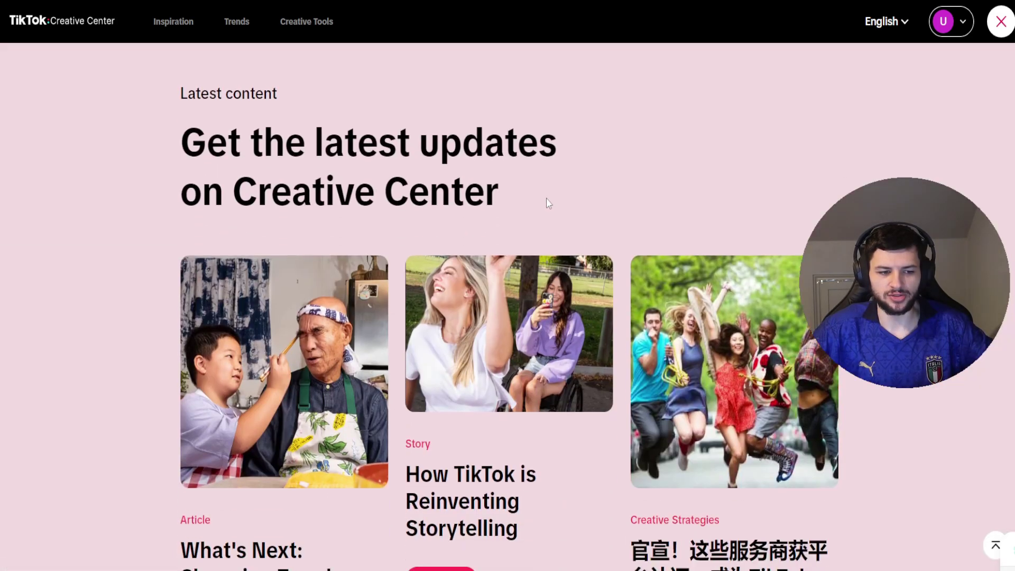
scroll(398, 202, down, 5)
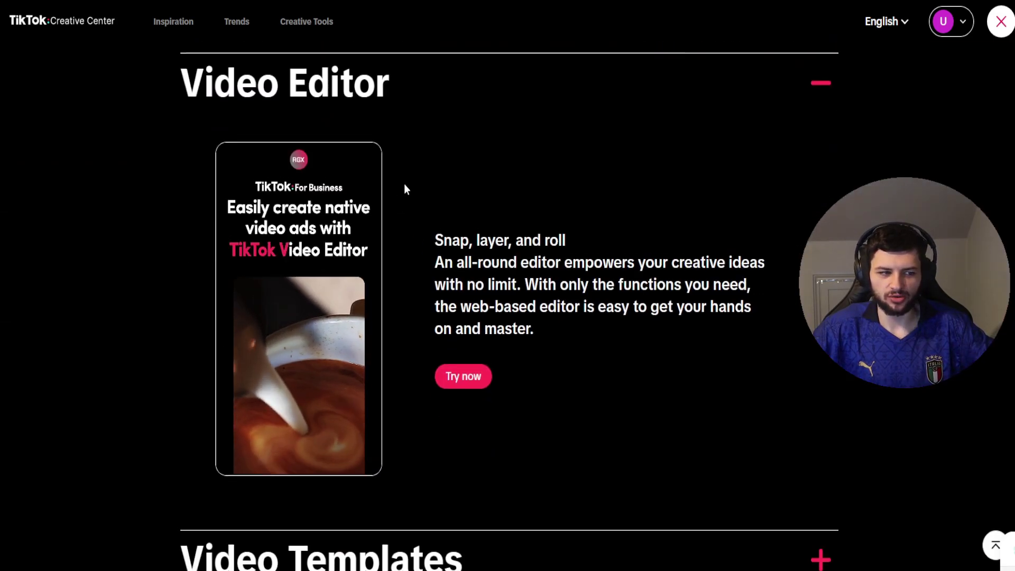
scroll(404, 183, up, 3)
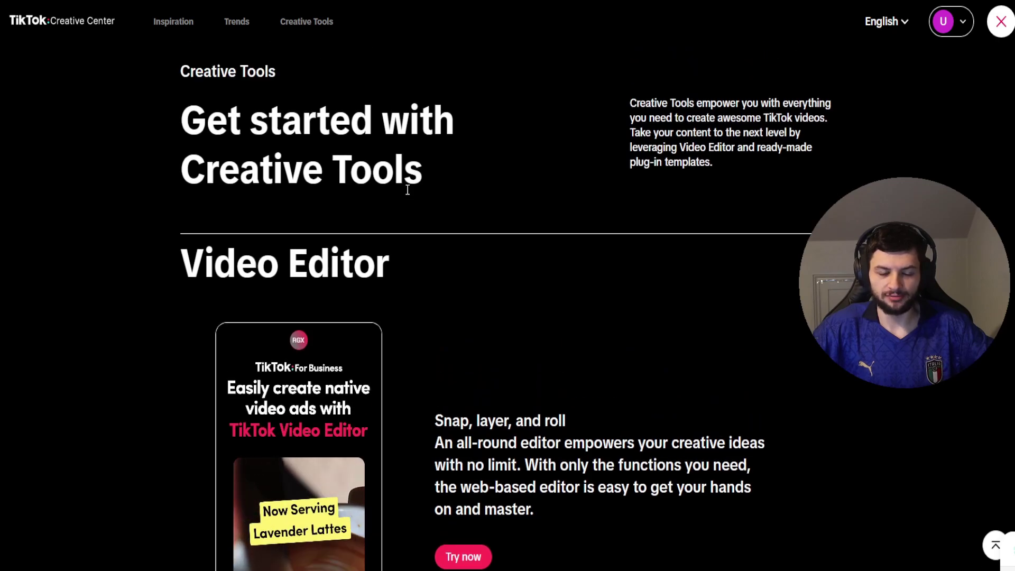
scroll(407, 190, down, 3)
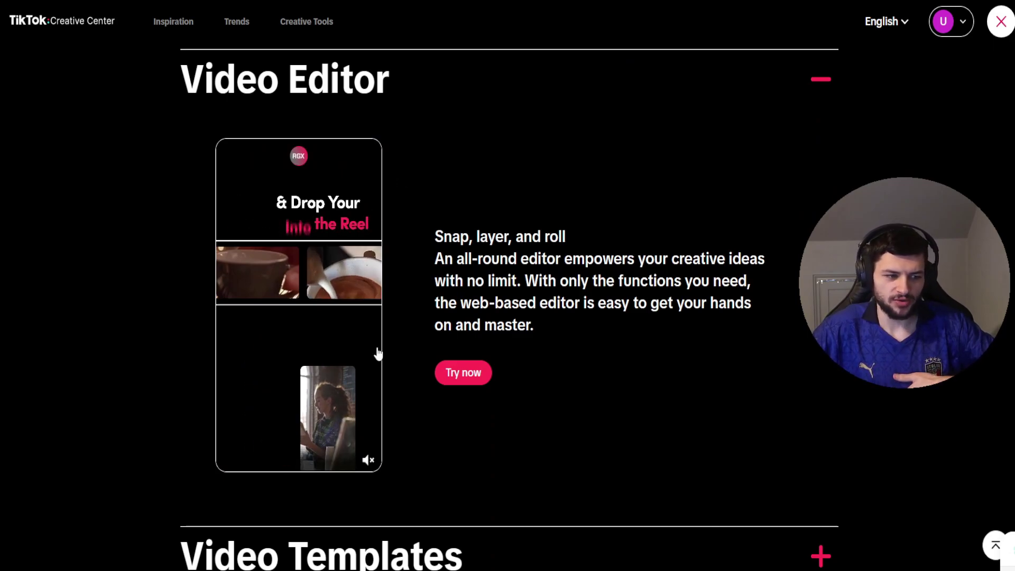
scroll(290, 218, down, 5)
scroll(290, 214, down, 10)
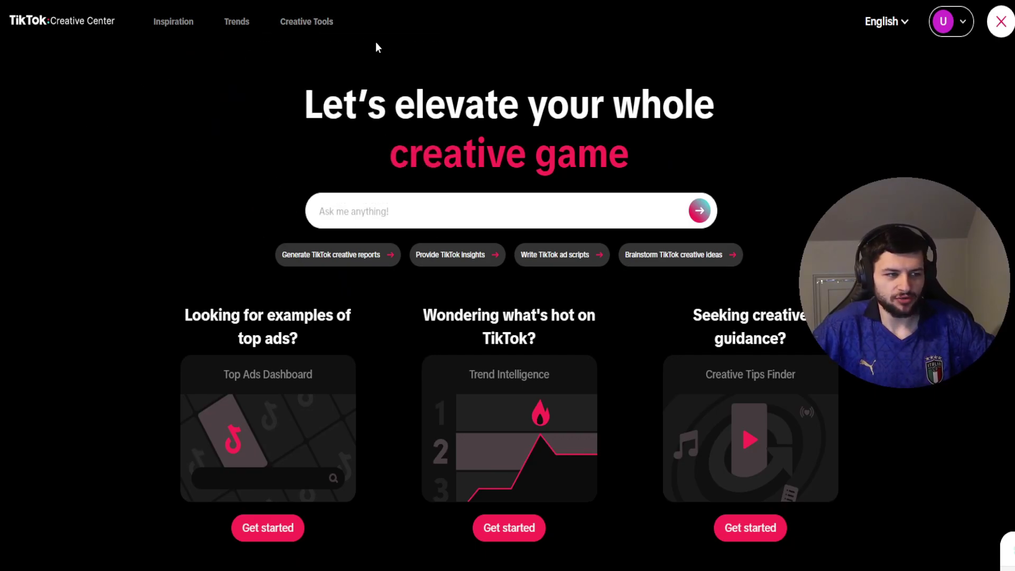
Go to the Creative Tools overview and browse the E-commerce video templates
mouse_move(314, 22)
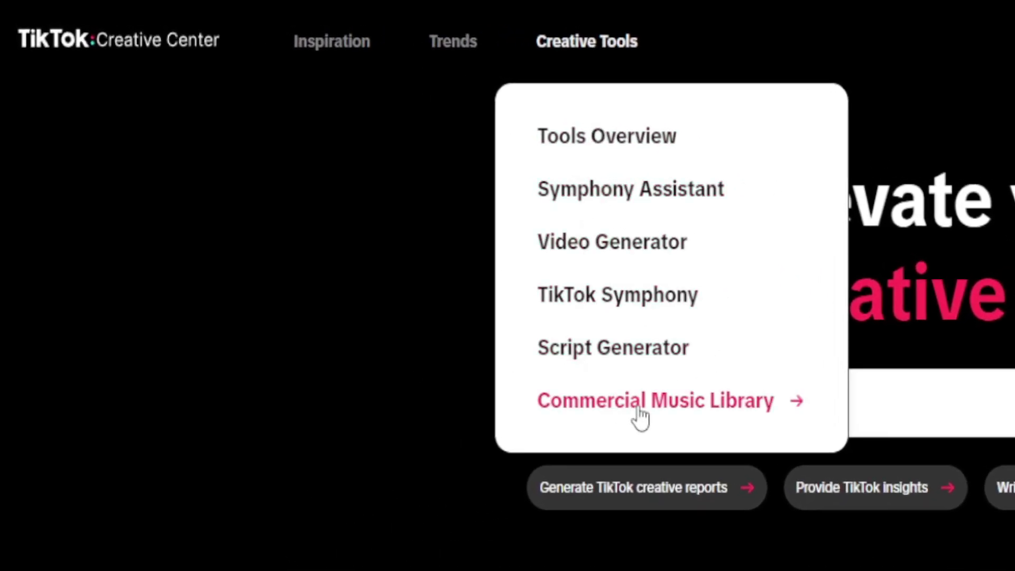
mouse_move(452, 74)
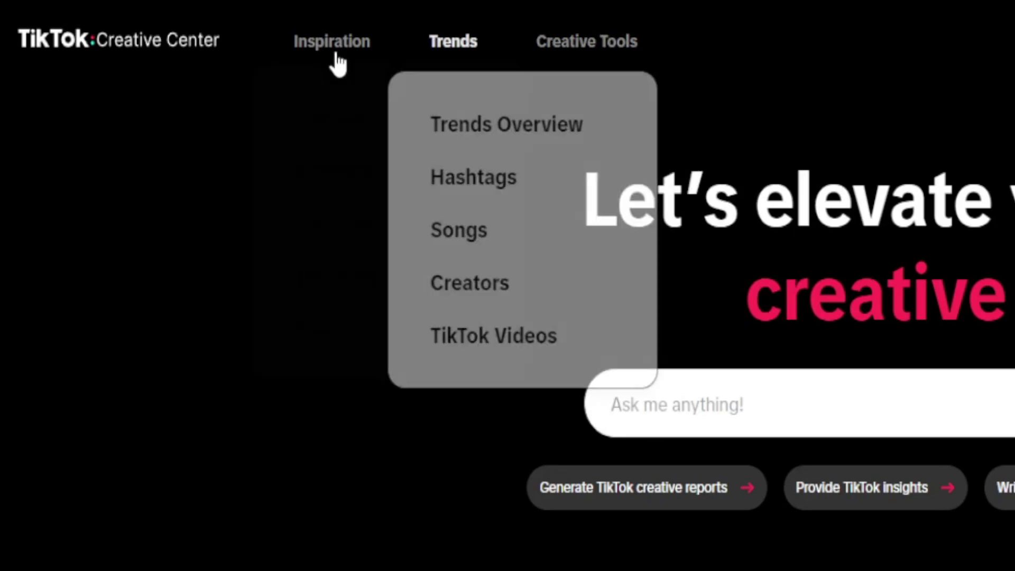
mouse_move(322, 56)
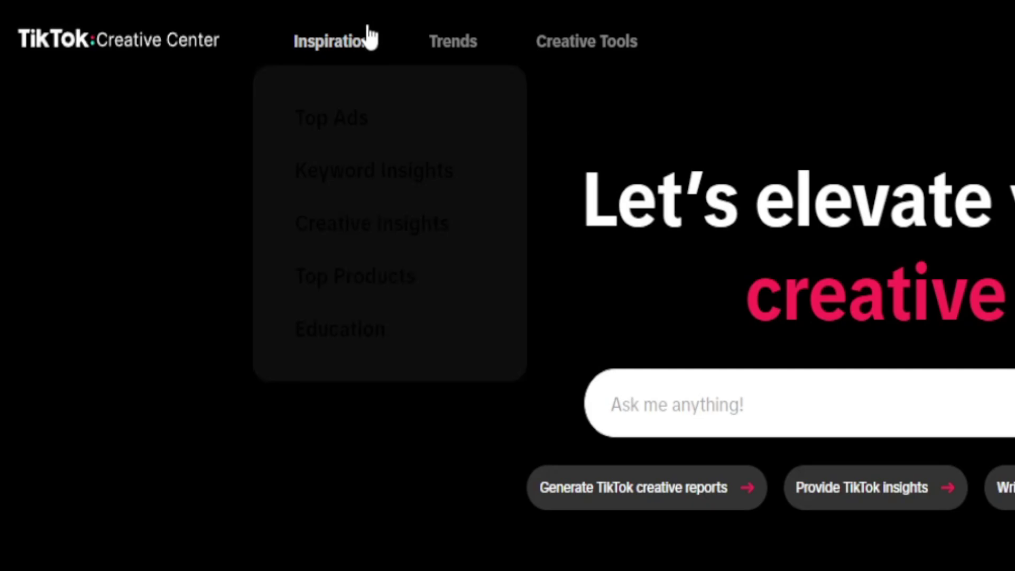
mouse_move(562, 36)
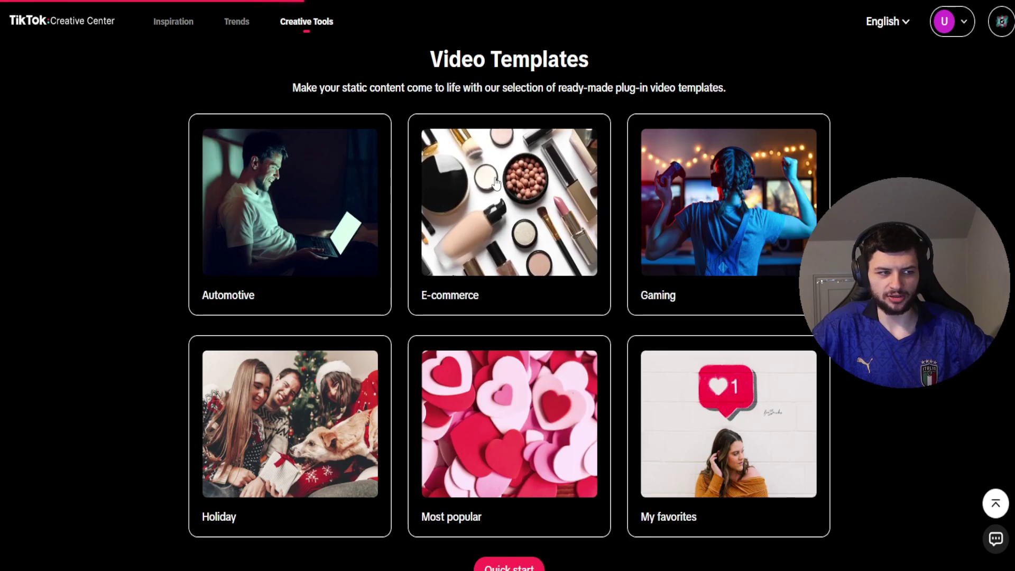
click(495, 182)
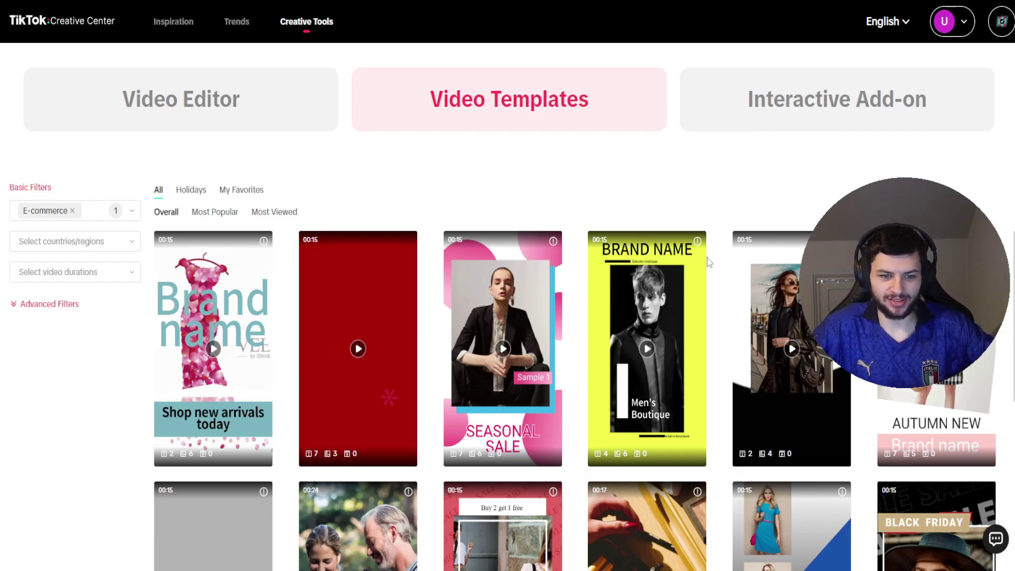
scroll(709, 265, down, 5)
scroll(709, 267, up, 5)
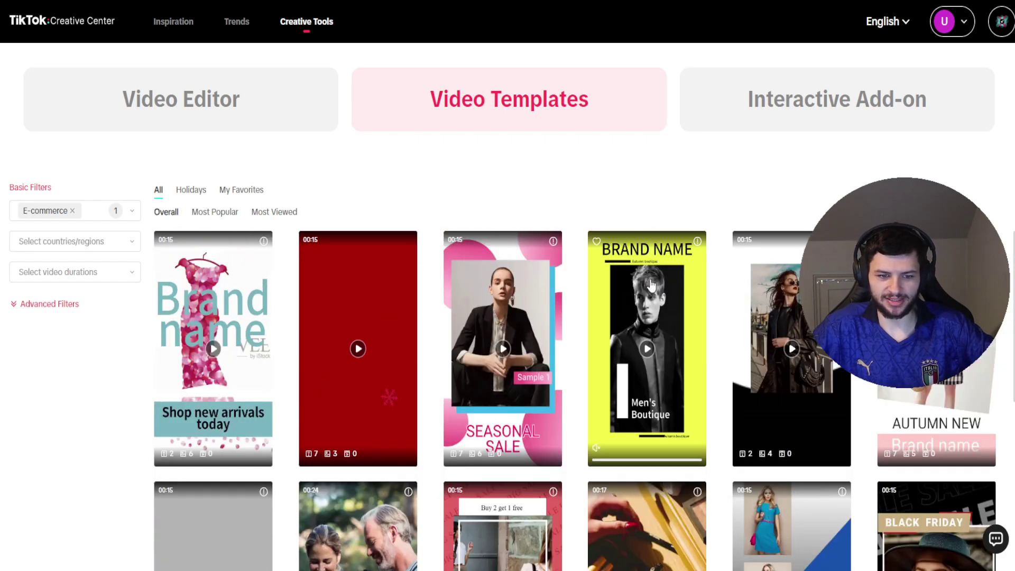
Ask Symphony Assistant to provide a creative analysis report using the suggested prompt "Prepare a TikTok creative report about lipstick"
click(379, 305)
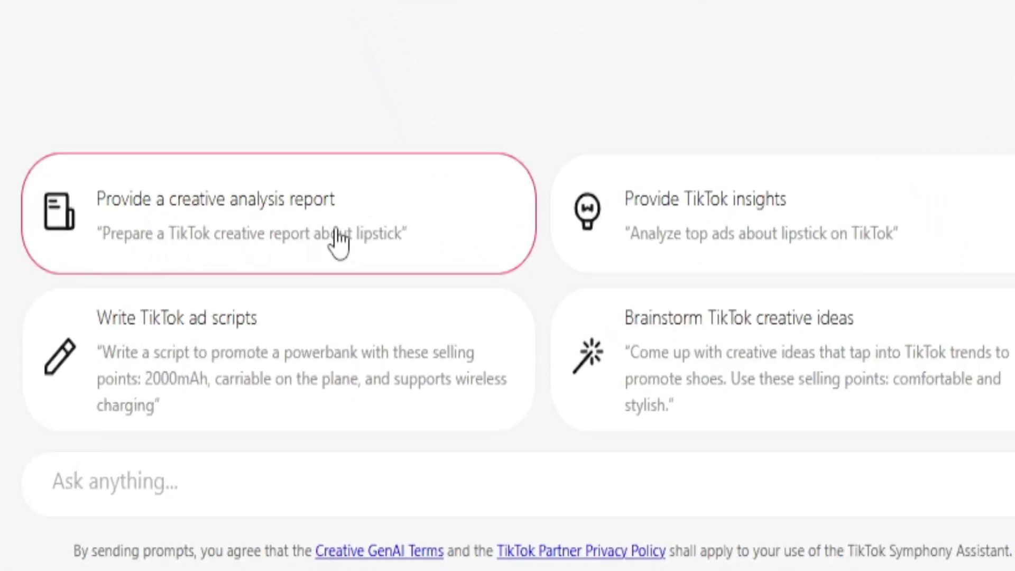
click(275, 178)
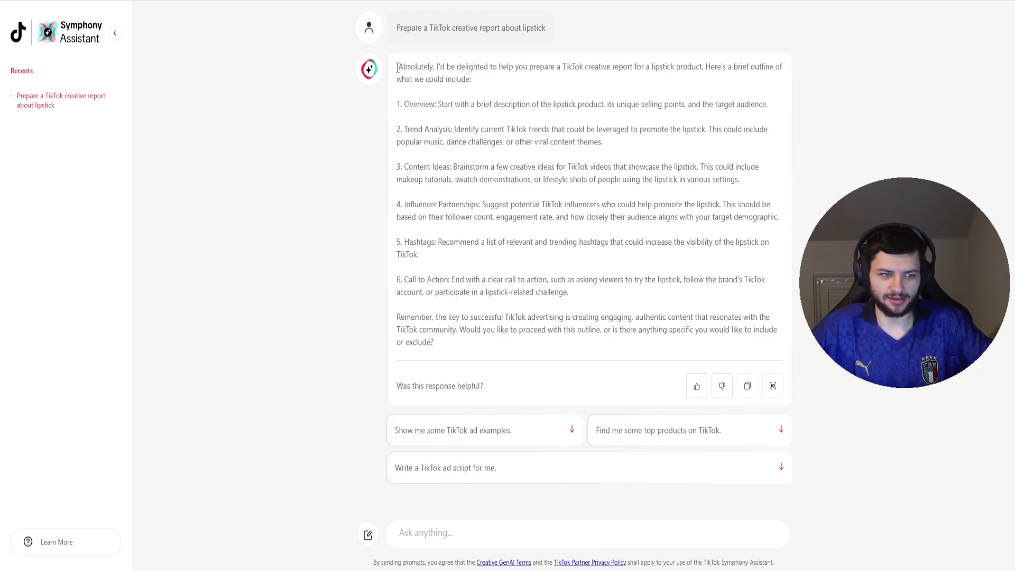
Read the prompt and the Overview and Trend Analysis points of the lipstick creative report
drag(426, 31, 498, 25)
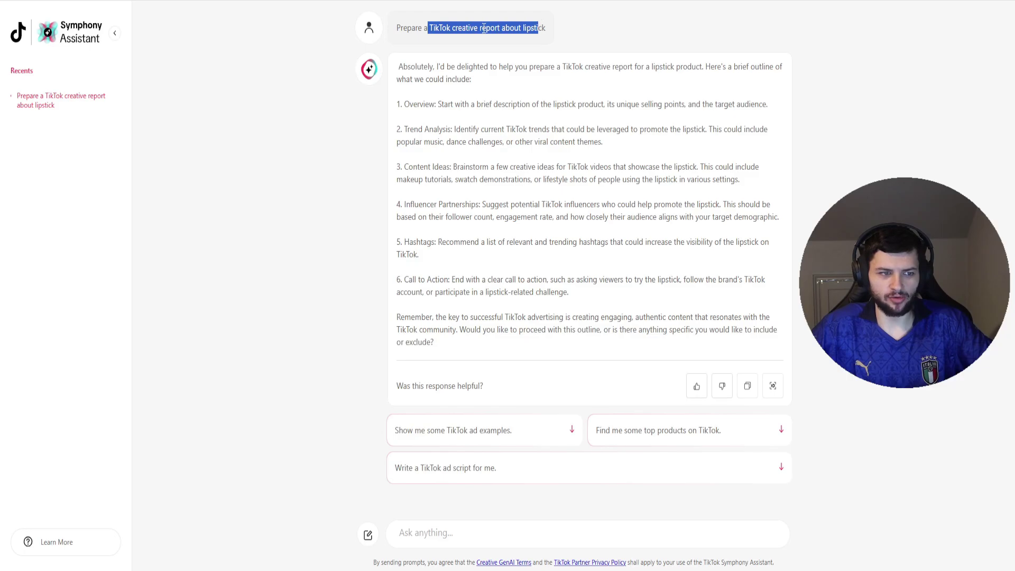
click(484, 28)
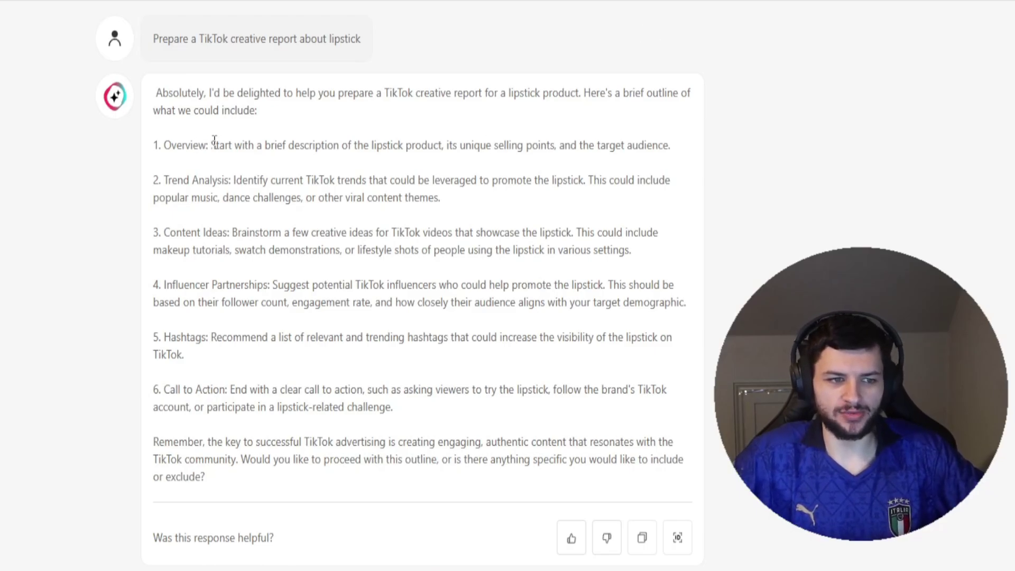
drag(215, 140, 384, 143)
click(404, 147)
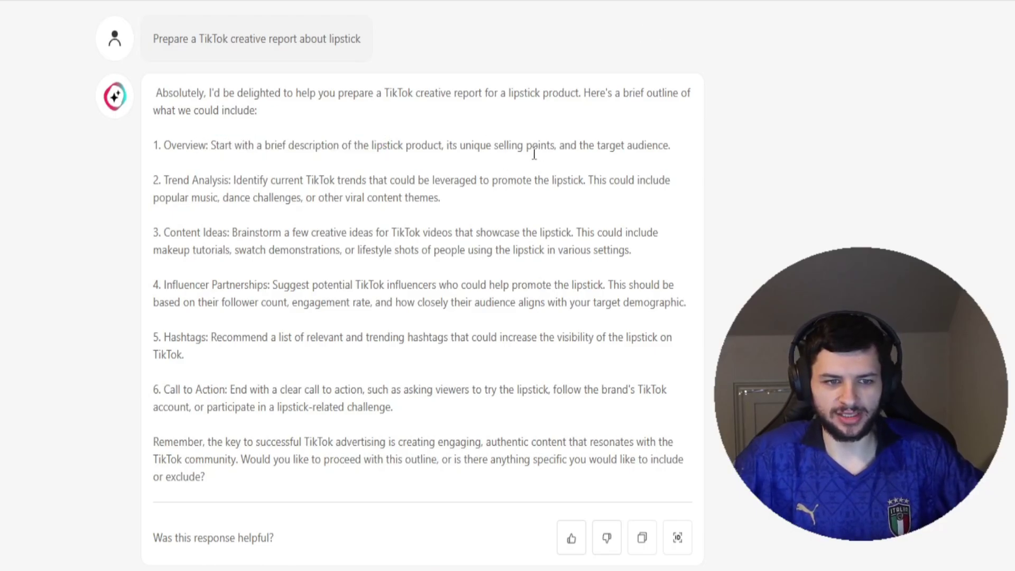
drag(474, 146, 661, 161)
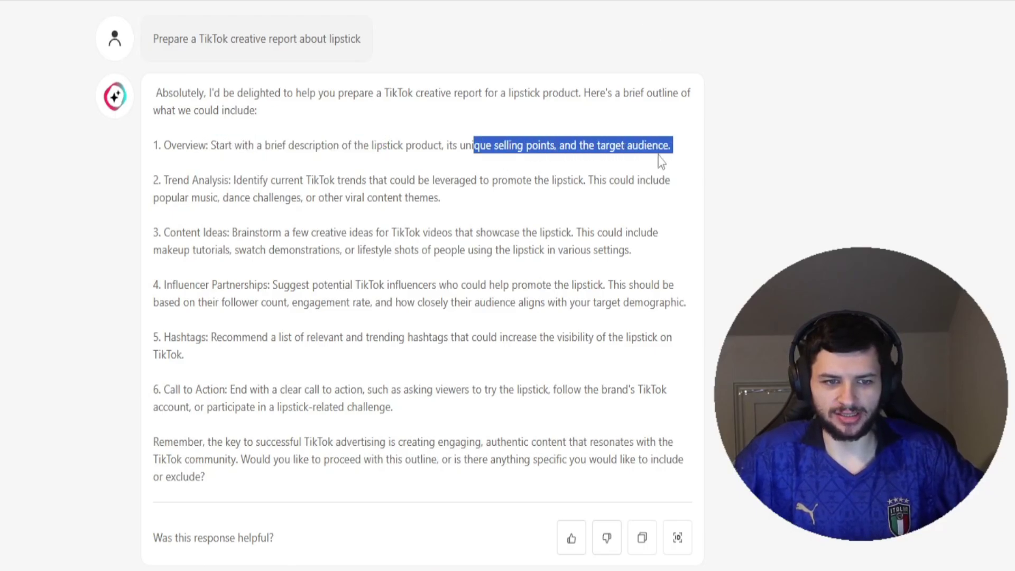
click(563, 149)
drag(178, 178, 229, 180)
click(294, 182)
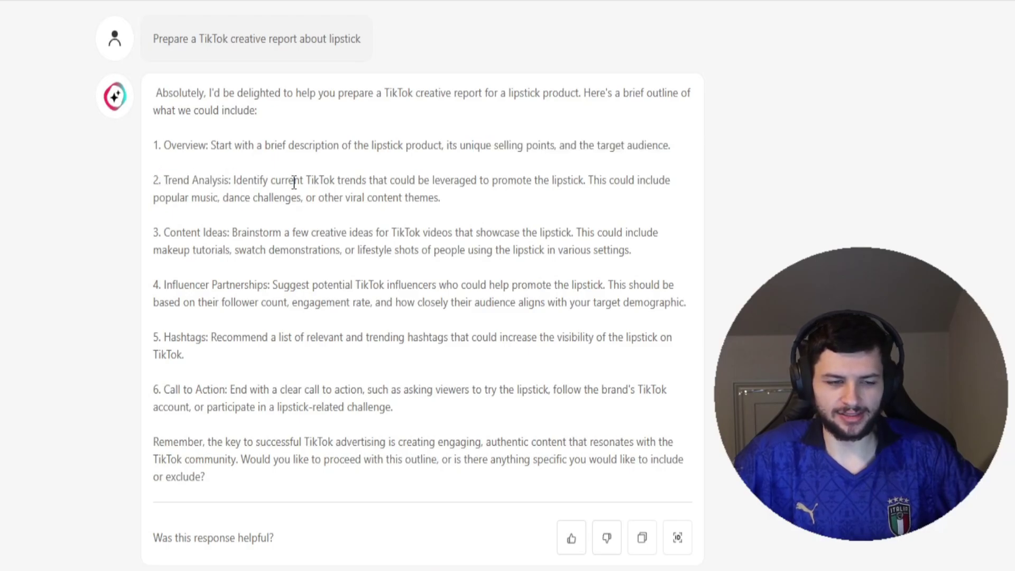
drag(300, 180, 592, 175)
click(592, 174)
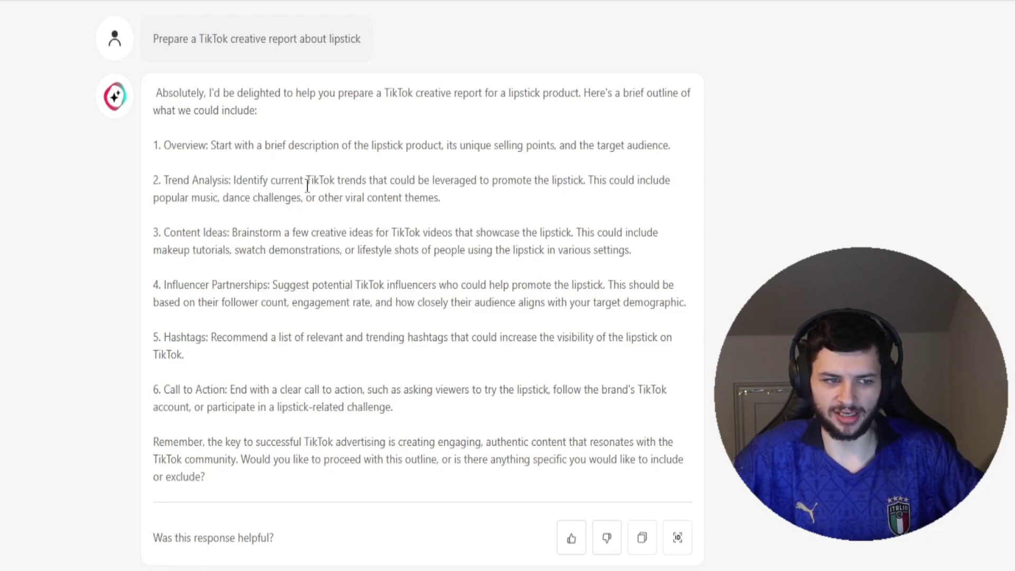
drag(155, 198, 456, 199)
click(219, 198)
click(319, 198)
click(432, 215)
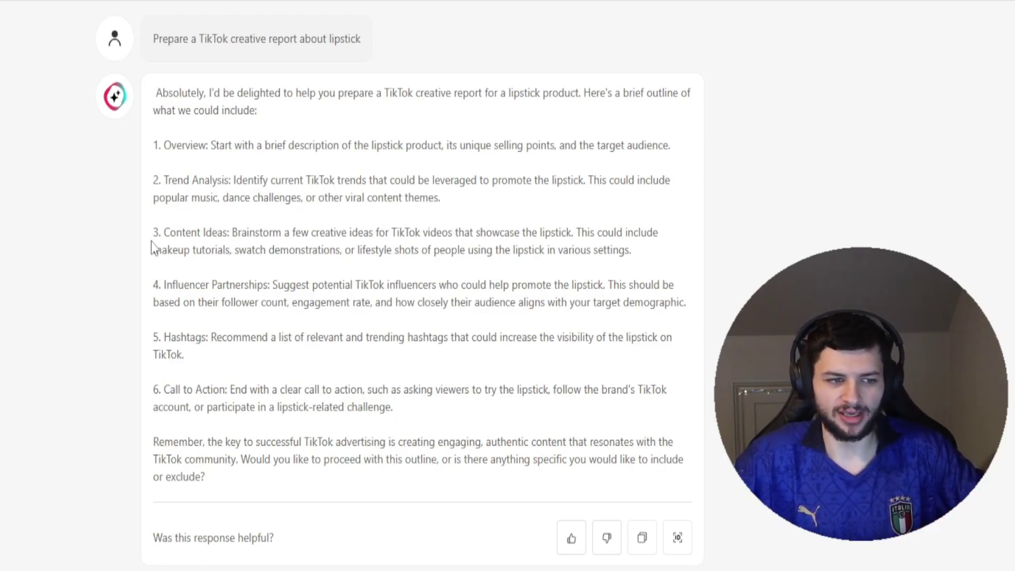
Read the Content Ideas and Influencer Partnerships points of the lipstick report outline
drag(233, 233, 536, 235)
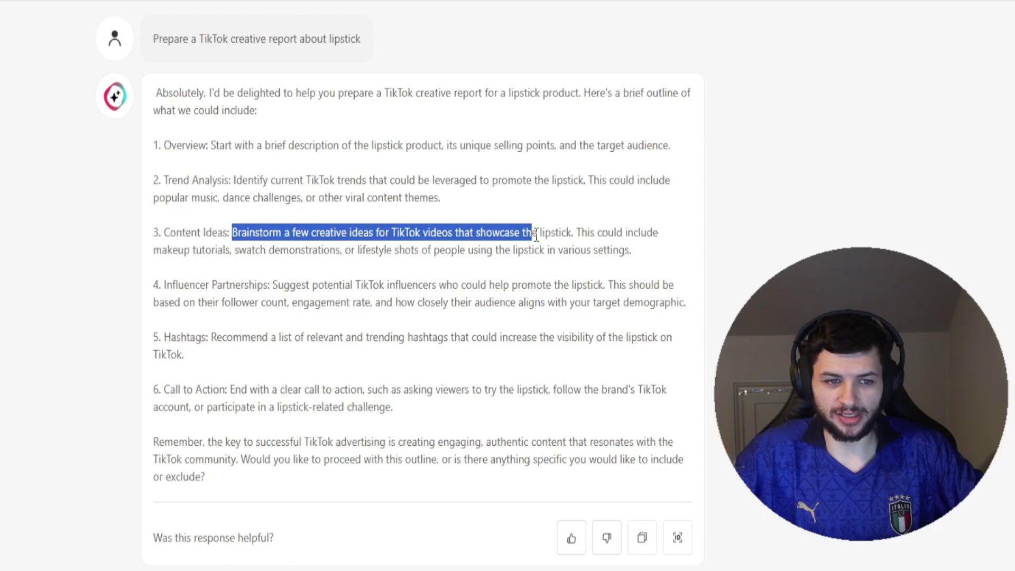
click(530, 238)
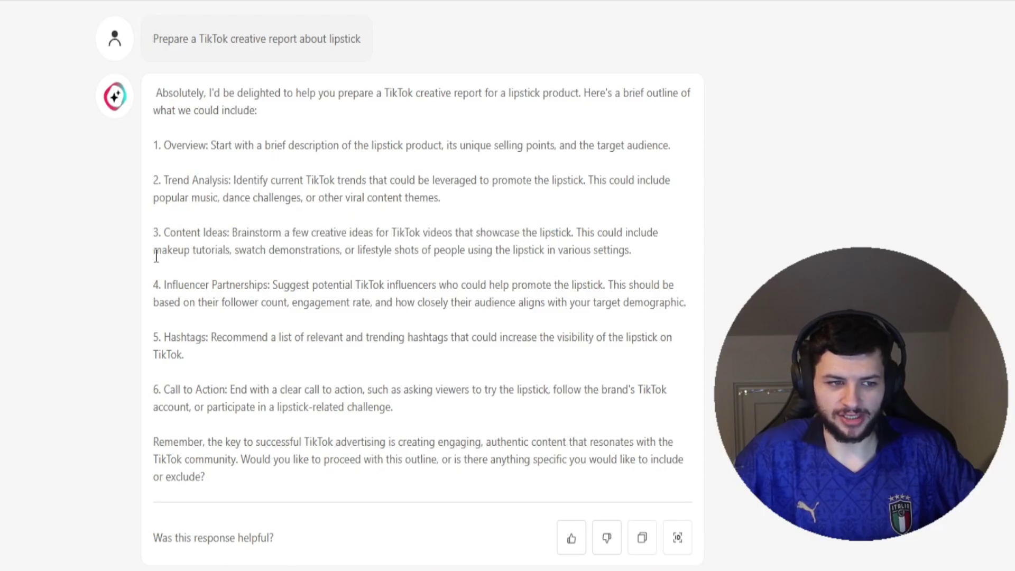
drag(157, 257, 514, 250)
click(257, 244)
click(513, 250)
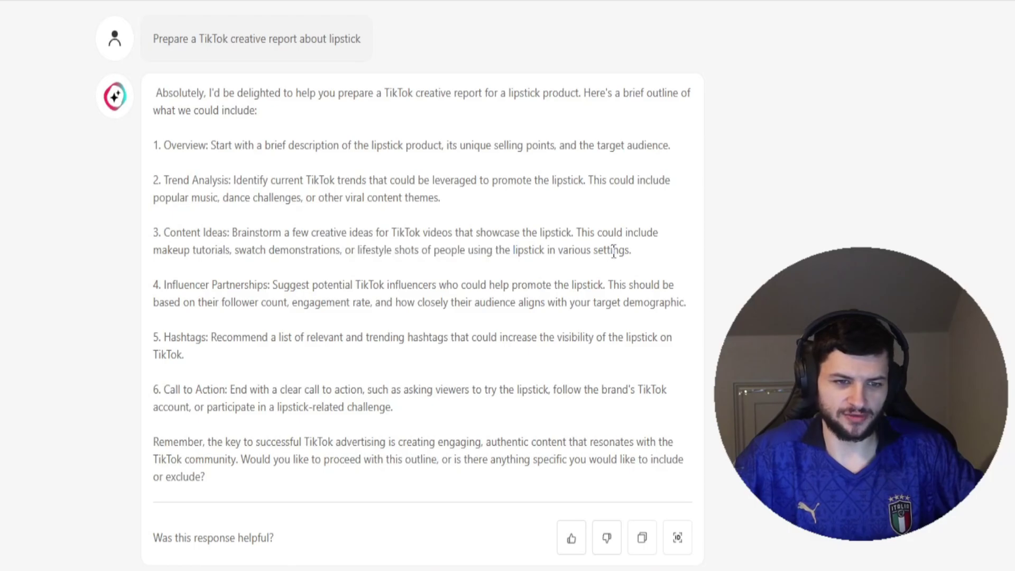
drag(633, 251, 394, 254)
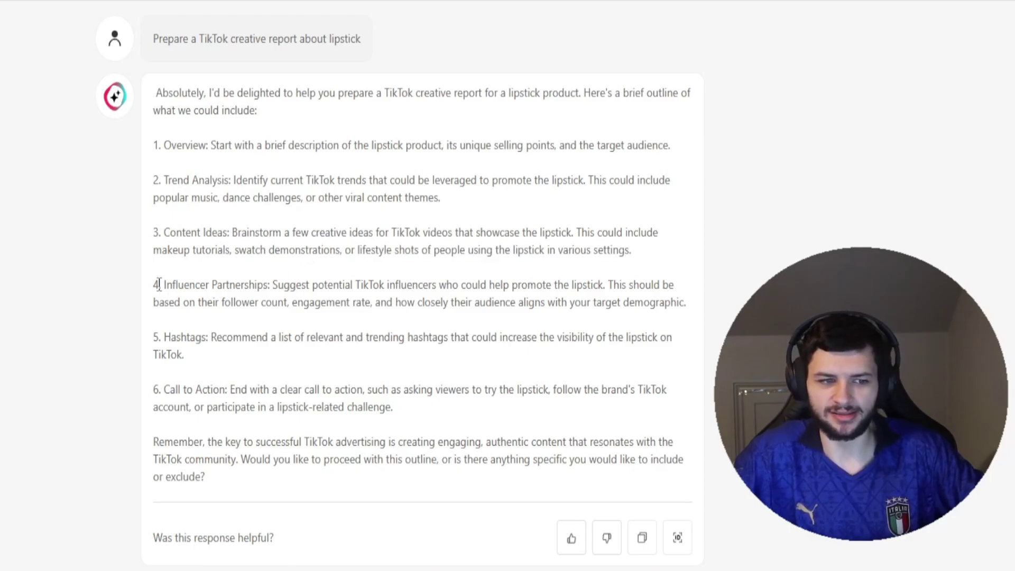
drag(348, 285, 633, 285)
click(633, 284)
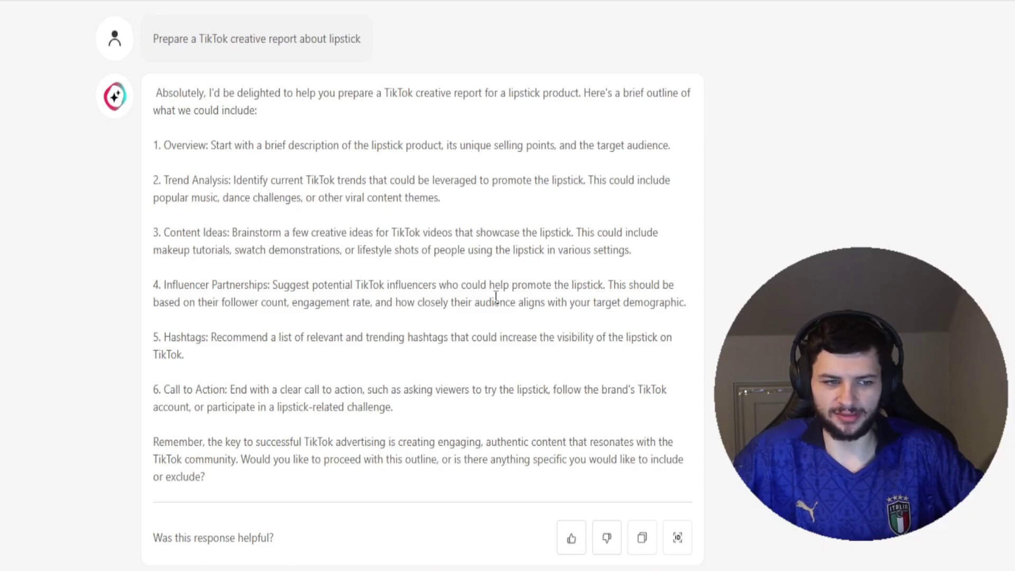
drag(199, 299, 681, 302)
click(427, 294)
click(678, 302)
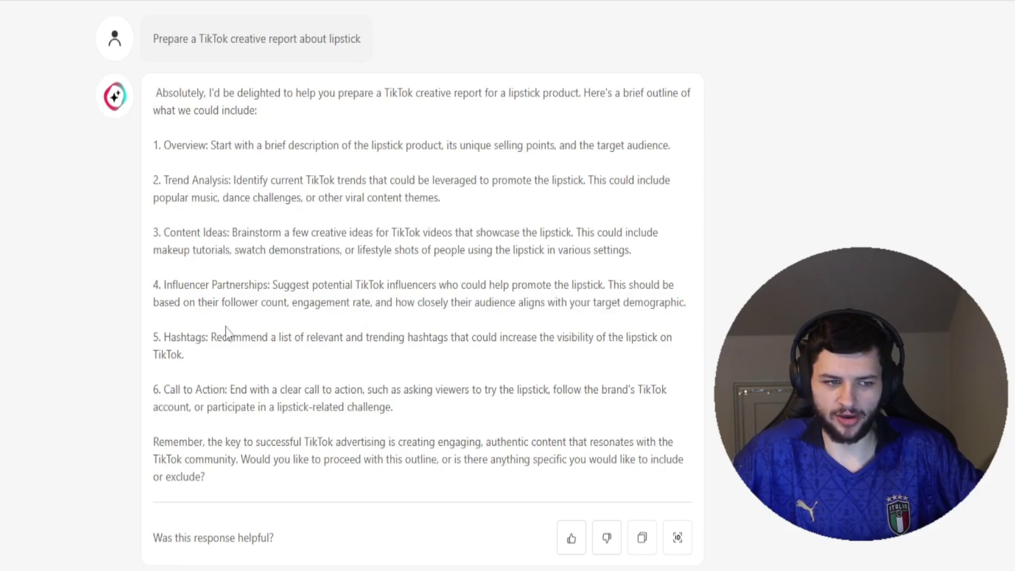
Read the Hashtags and Call to Action points of the lipstick report outline
drag(209, 333, 449, 343)
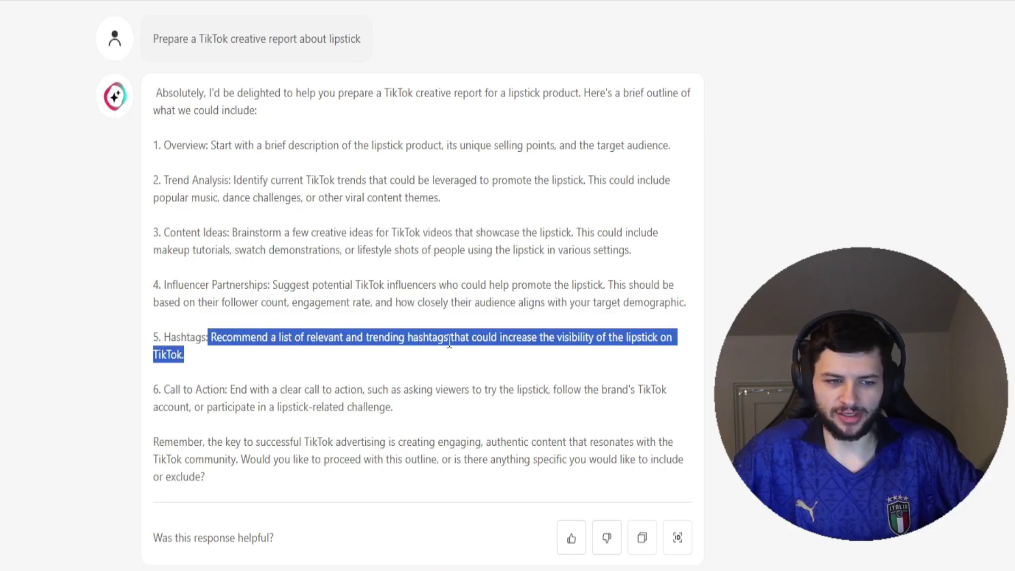
click(654, 332)
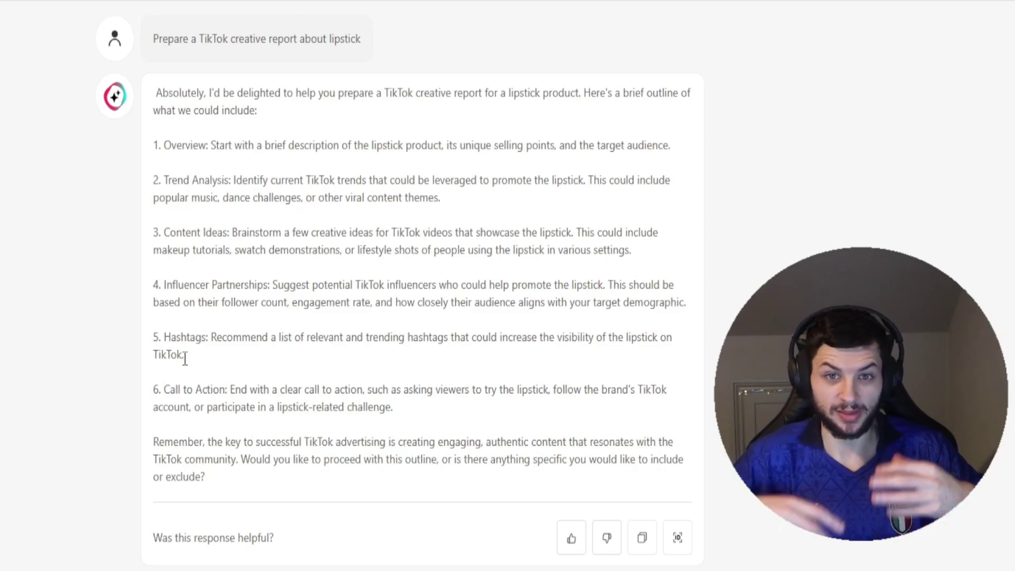
drag(233, 390, 465, 418)
drag(413, 391, 549, 389)
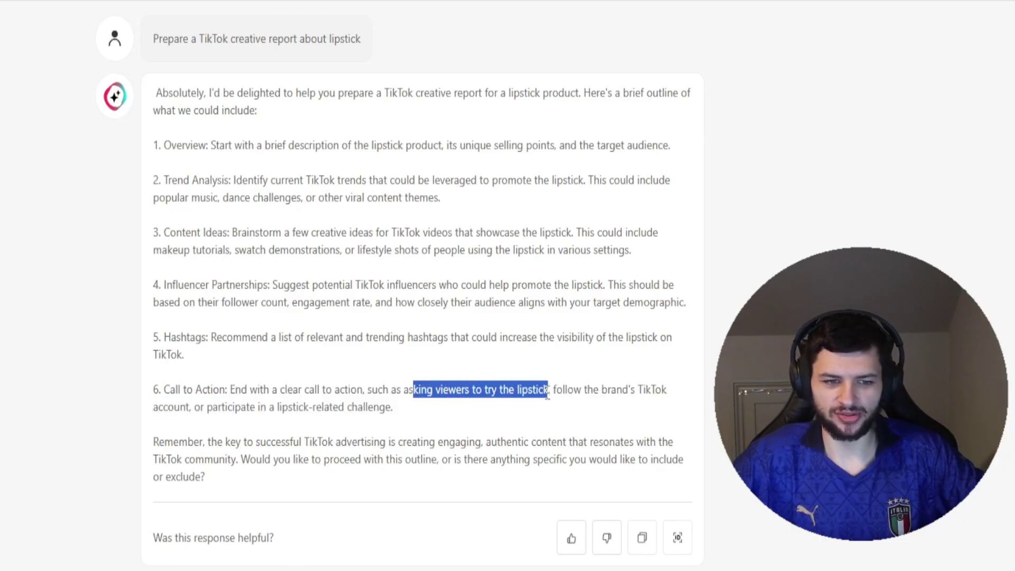
click(548, 391)
drag(154, 408, 206, 406)
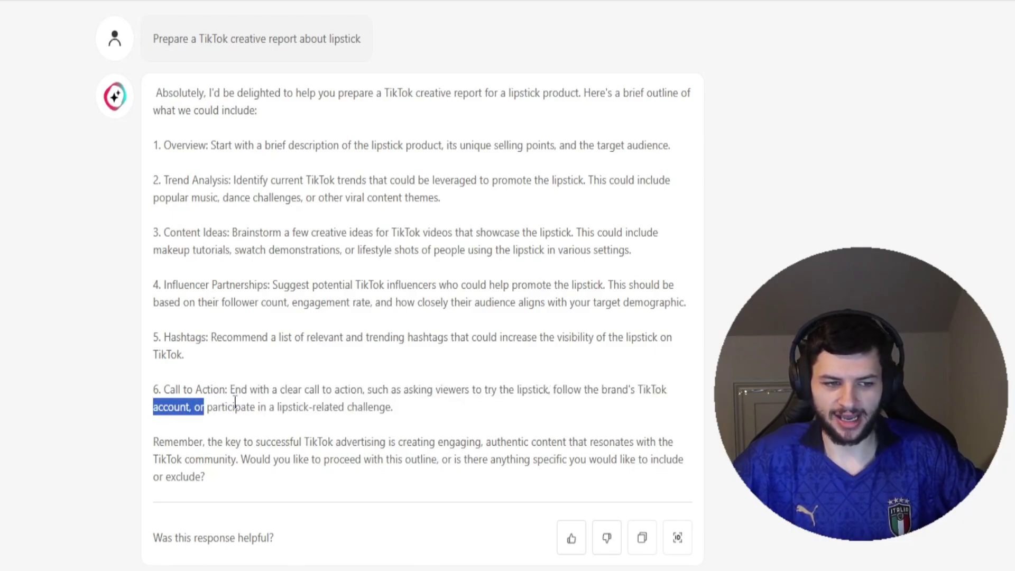
triple_click(477, 412)
click(390, 391)
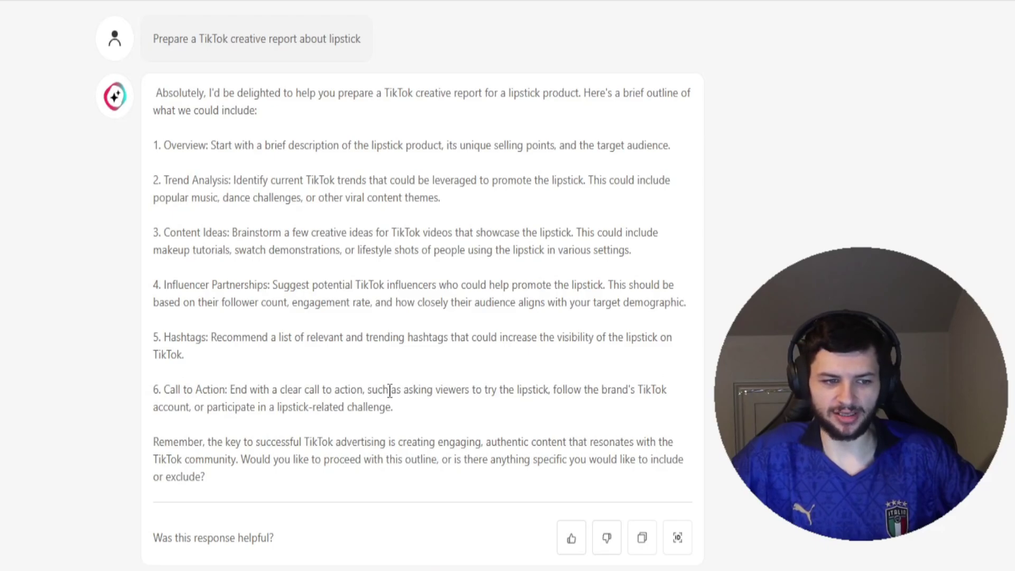
Check the outline's closing advice and its question about continuing, and reply "yes proceed" to get the detailed report
drag(396, 441, 608, 442)
click(396, 465)
drag(167, 459, 317, 458)
click(317, 459)
drag(236, 459, 533, 459)
click(298, 489)
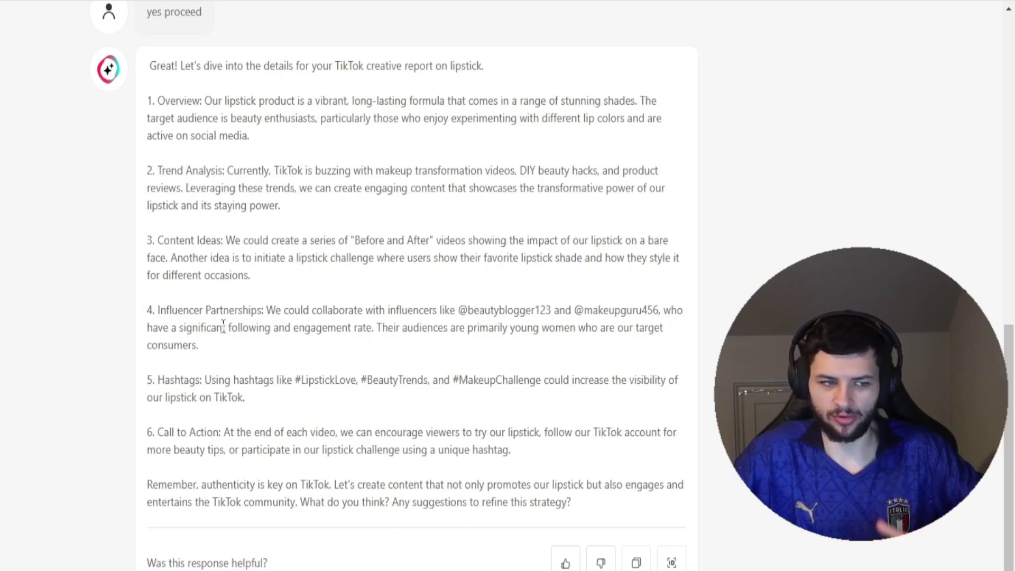
Examine the opening sentence of the detailed report's Trend Analysis about what TikTok is currently buzzing with
drag(158, 170, 508, 162)
click(471, 165)
drag(376, 170, 148, 154)
click(523, 166)
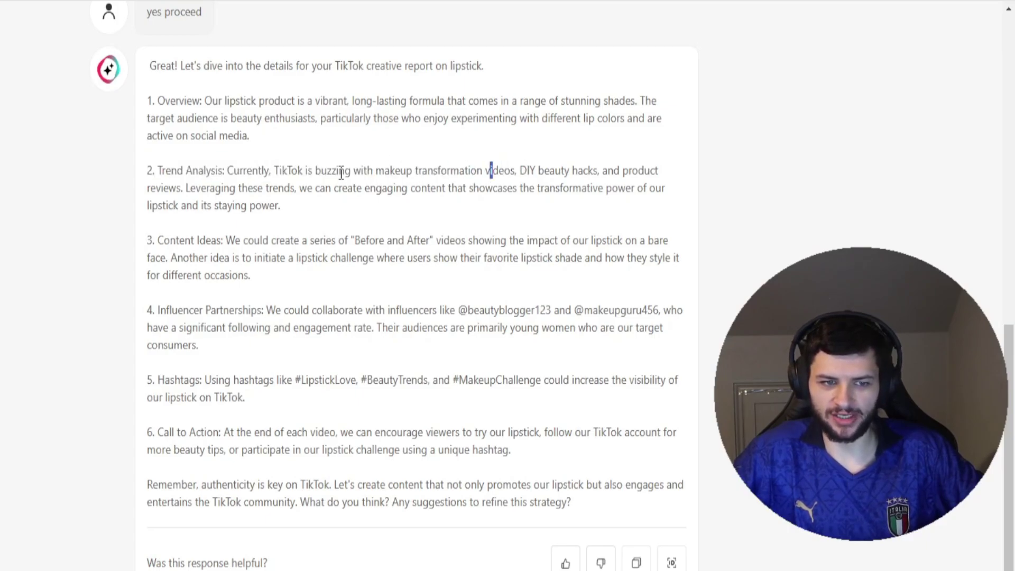
drag(333, 170, 530, 162)
click(324, 177)
drag(148, 170, 528, 168)
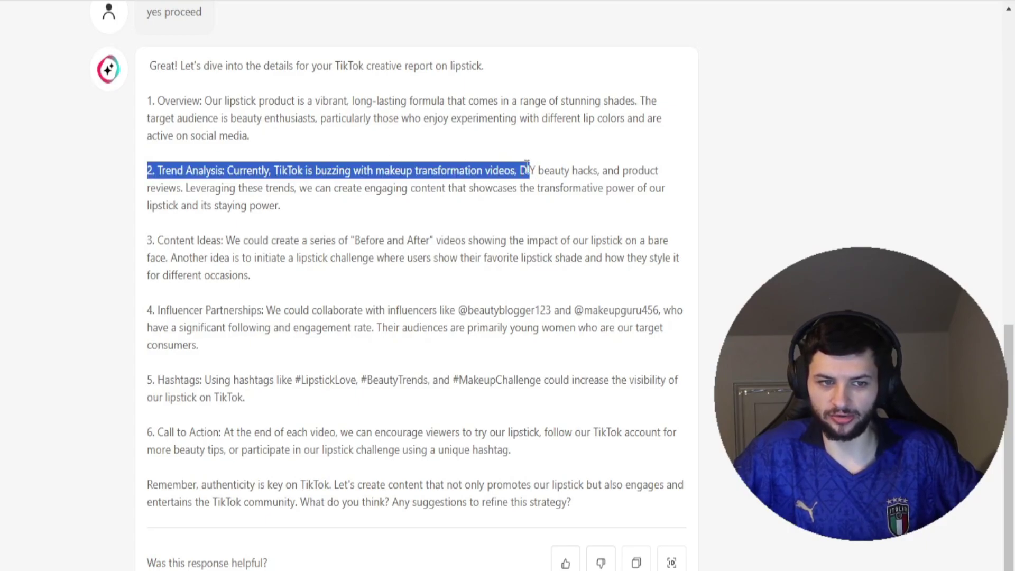
Read the detailed report's Overview, covering the lipstick product description and its target audience
click(187, 109)
drag(222, 101, 633, 102)
click(543, 101)
drag(147, 118, 352, 117)
click(384, 116)
drag(422, 117, 592, 117)
click(521, 119)
drag(147, 136, 251, 136)
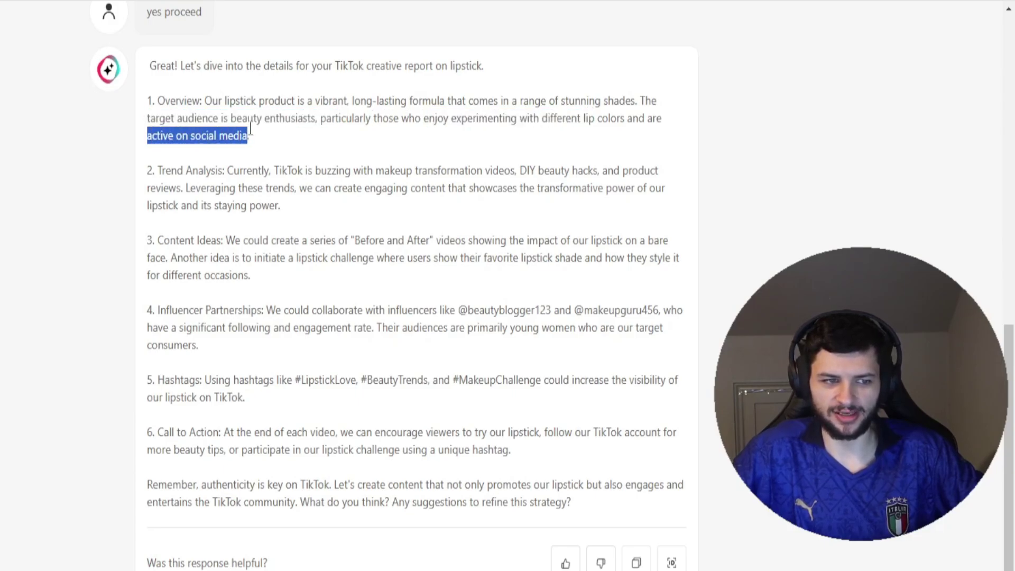
click(215, 138)
Read the full Trend Analysis point of the detailed report, including how its trends can be leveraged for the lipstick
drag(519, 170, 620, 166)
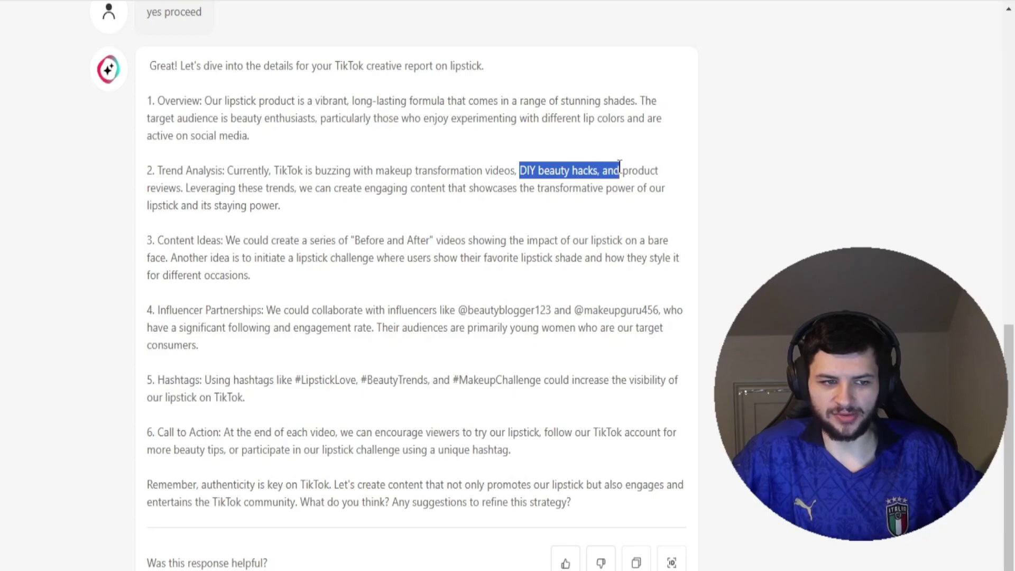
drag(152, 182, 209, 178)
click(334, 163)
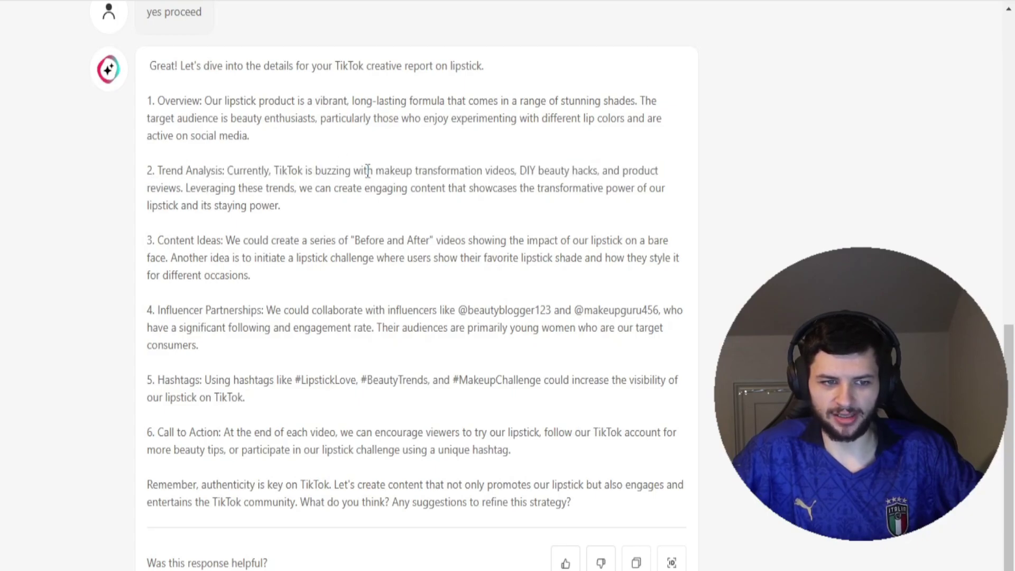
drag(369, 172, 530, 170)
click(279, 151)
drag(288, 170, 365, 170)
click(237, 197)
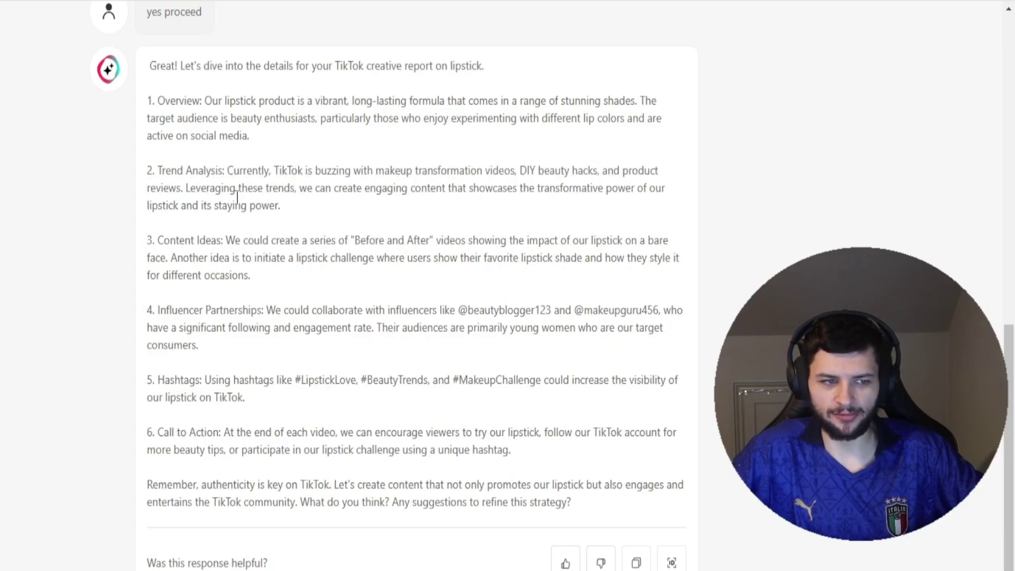
drag(186, 189, 288, 189)
click(357, 197)
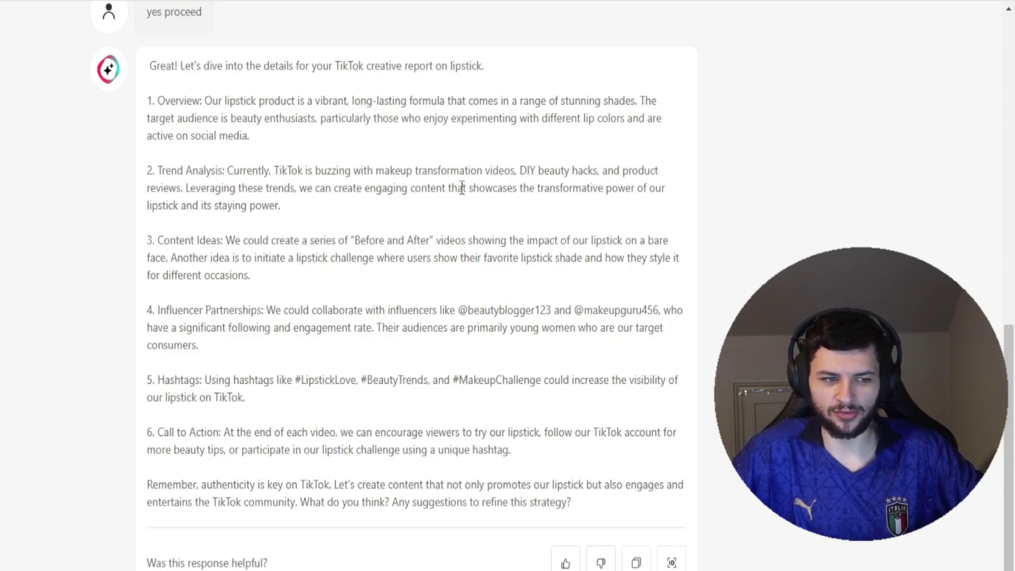
mouse_move(275, 202)
mouse_down()
mouse_move(217, 208)
mouse_move(292, 208)
mouse_up()
click(217, 209)
click(264, 181)
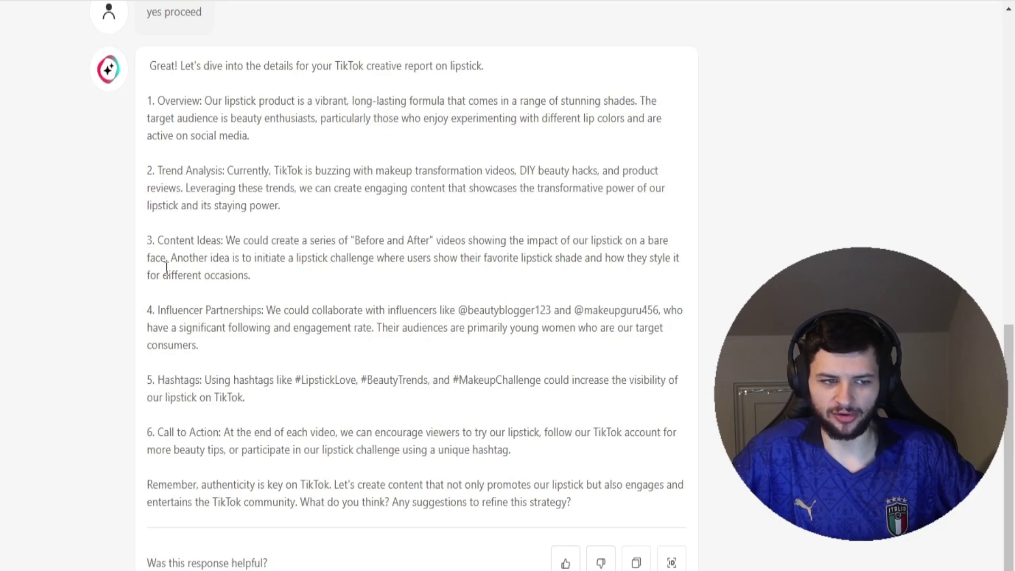
Read the Content Ideas point of the detailed report, covering the "Before and After" videos and the lipstick challenge
drag(353, 241, 426, 238)
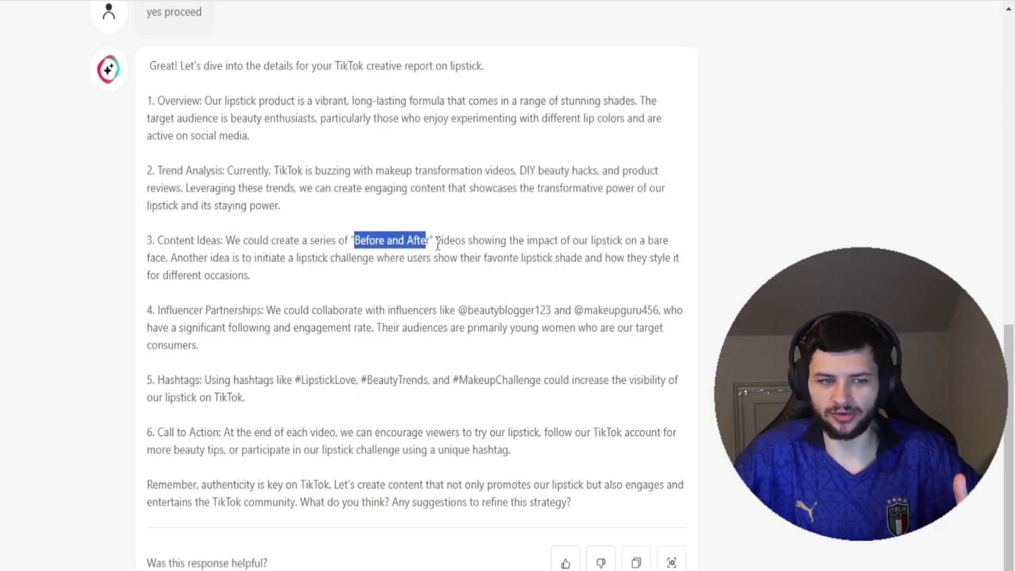
click(453, 244)
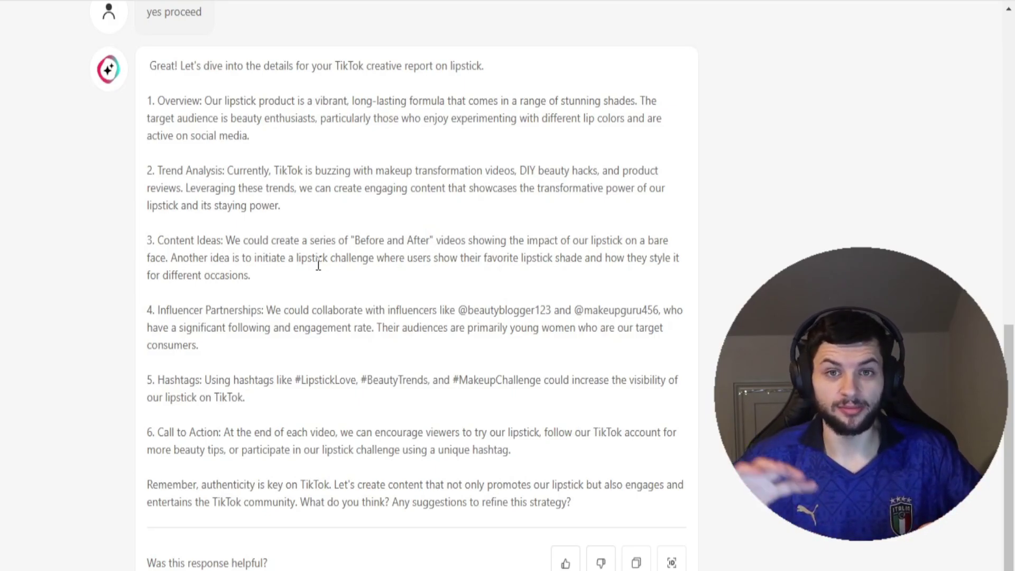
drag(288, 255, 584, 259)
click(430, 248)
click(586, 262)
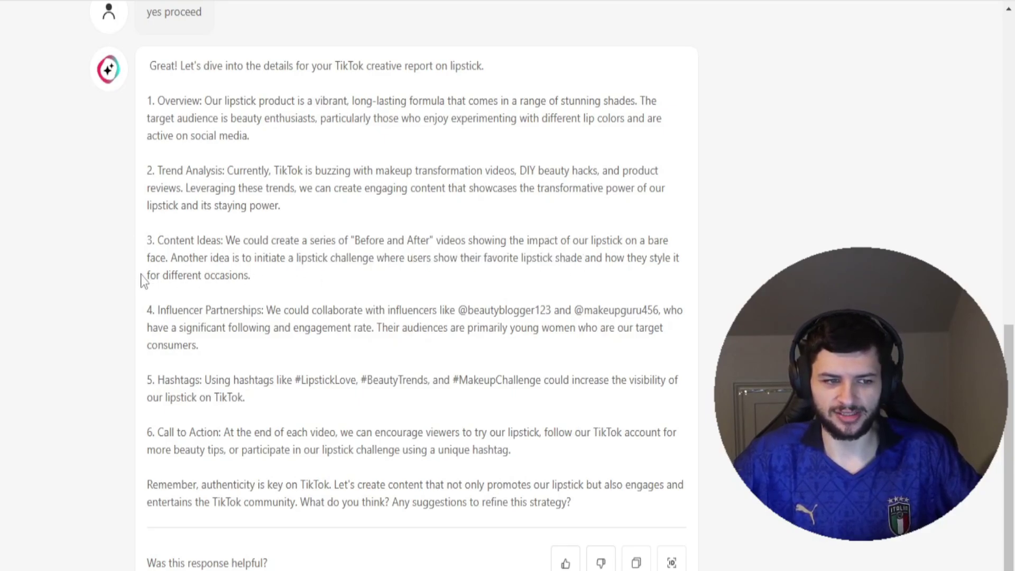
drag(140, 274, 276, 285)
click(236, 263)
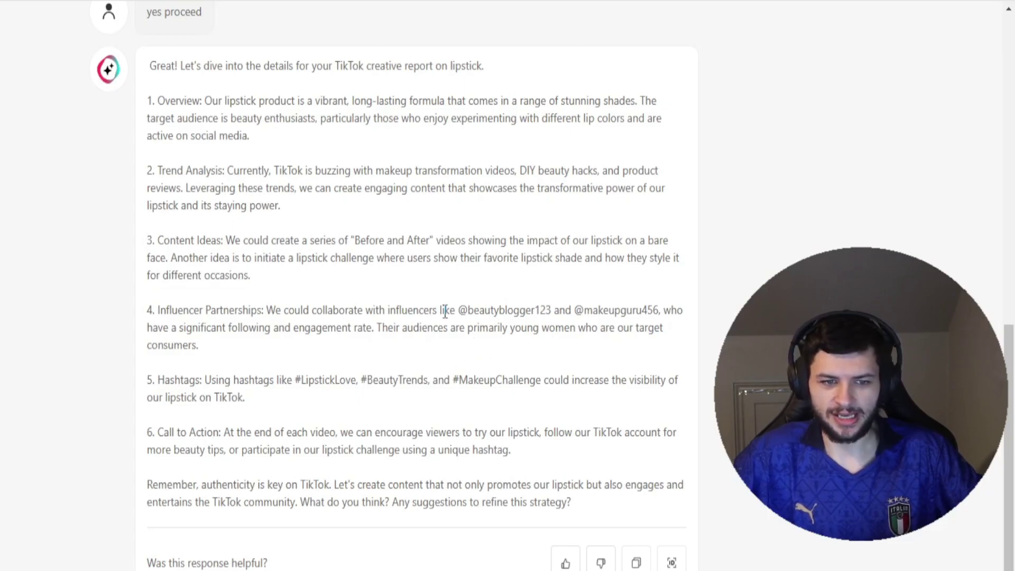
Read the Influencer Partnerships point of the detailed report, checking the suggested influencers, their engagement and their audience
drag(458, 308, 560, 311)
click(480, 313)
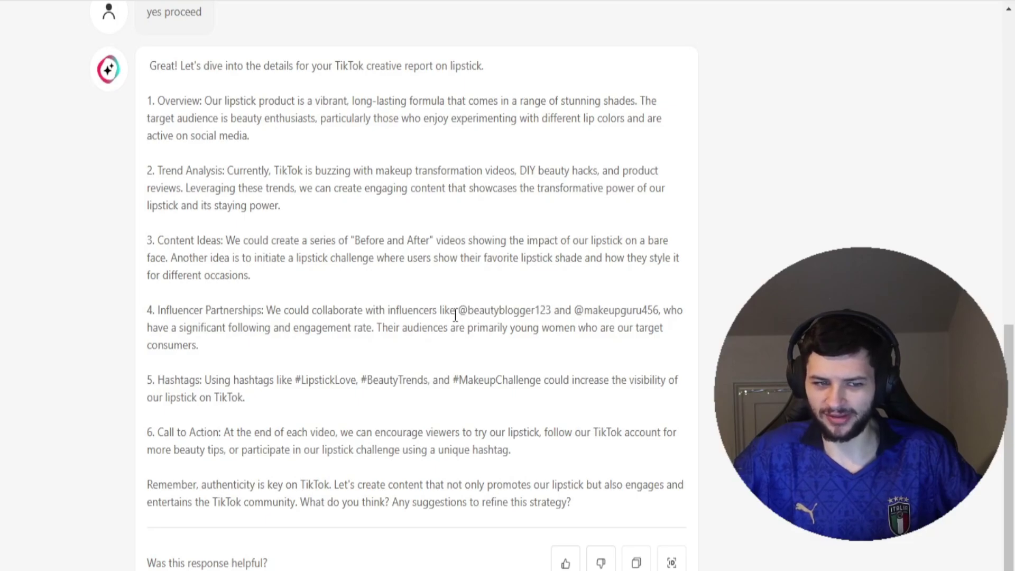
drag(456, 311, 659, 312)
click(561, 311)
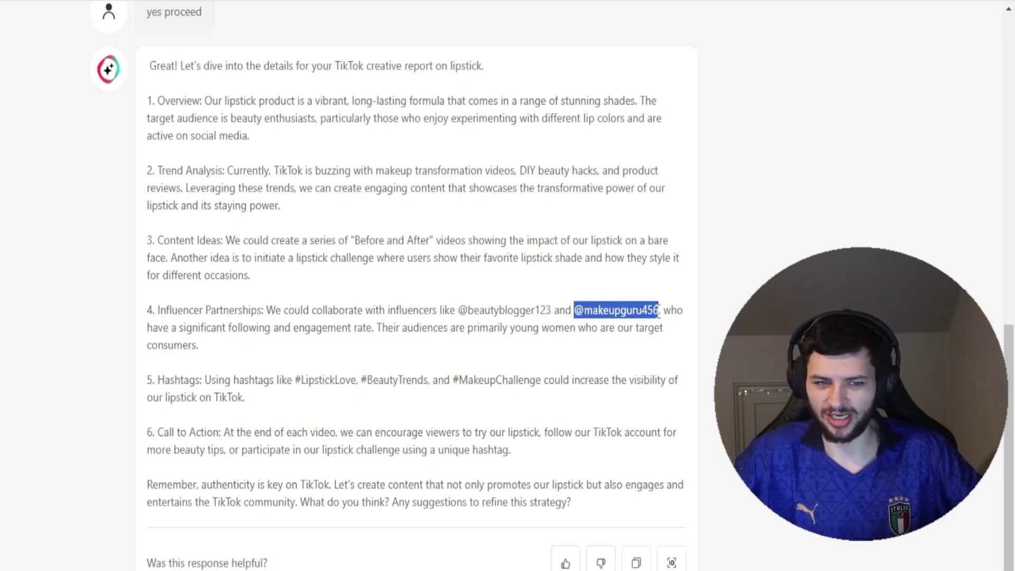
click(576, 318)
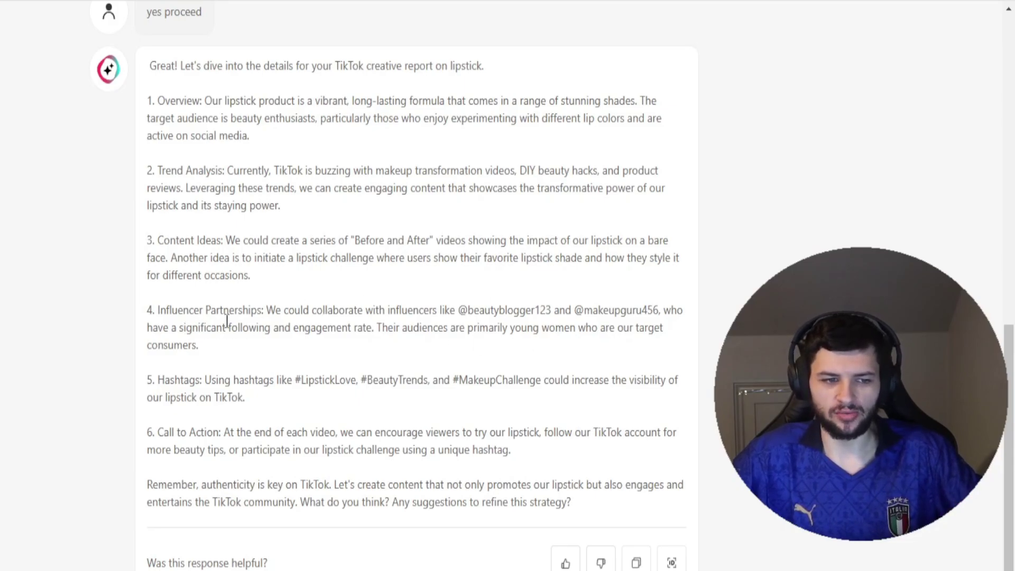
drag(186, 324, 371, 328)
click(400, 320)
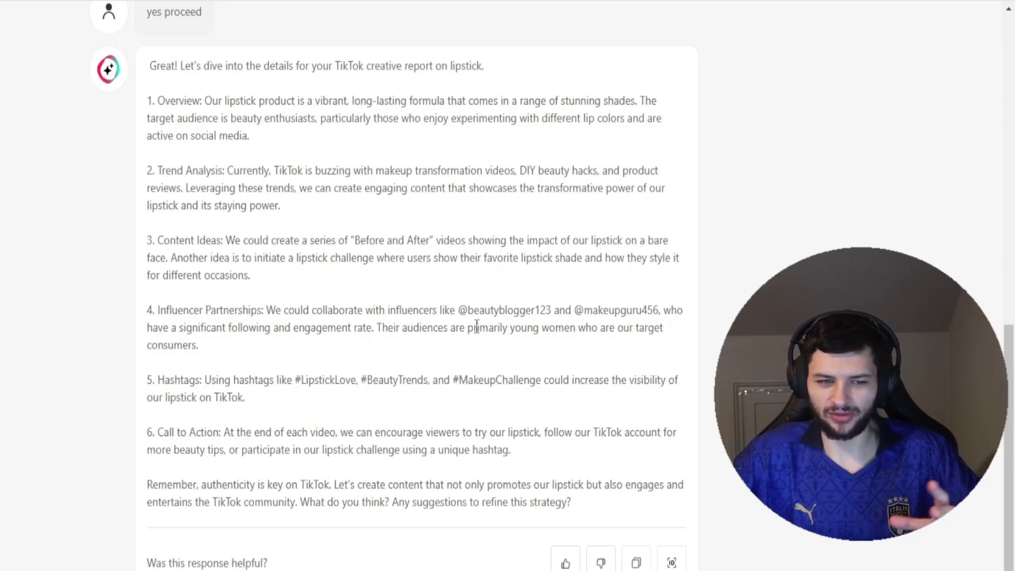
drag(473, 327, 550, 328)
click(553, 322)
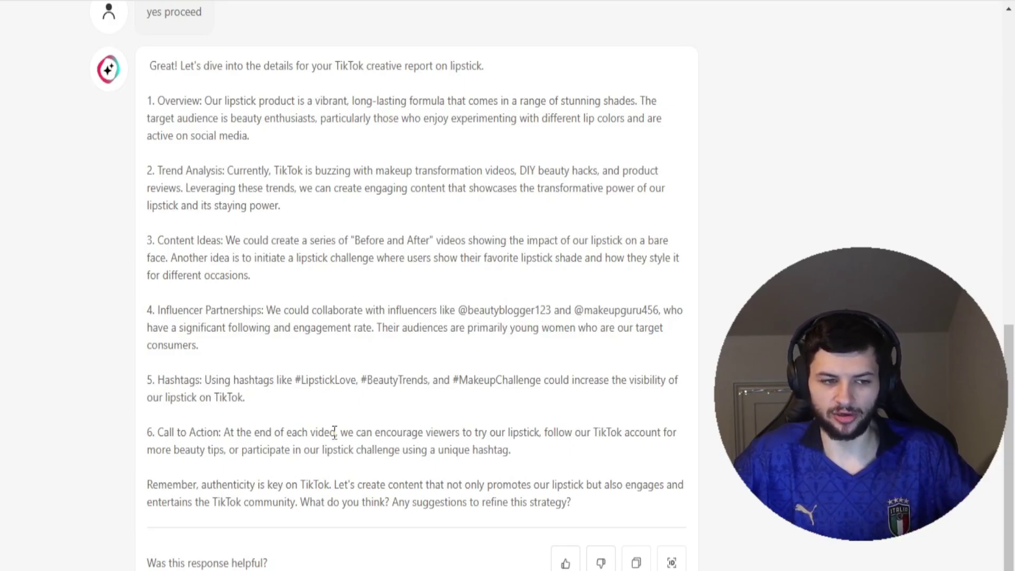
Read the suggested hashtags and the Call to Action point of the detailed lipstick report
drag(204, 380, 416, 376)
drag(294, 380, 533, 376)
click(274, 389)
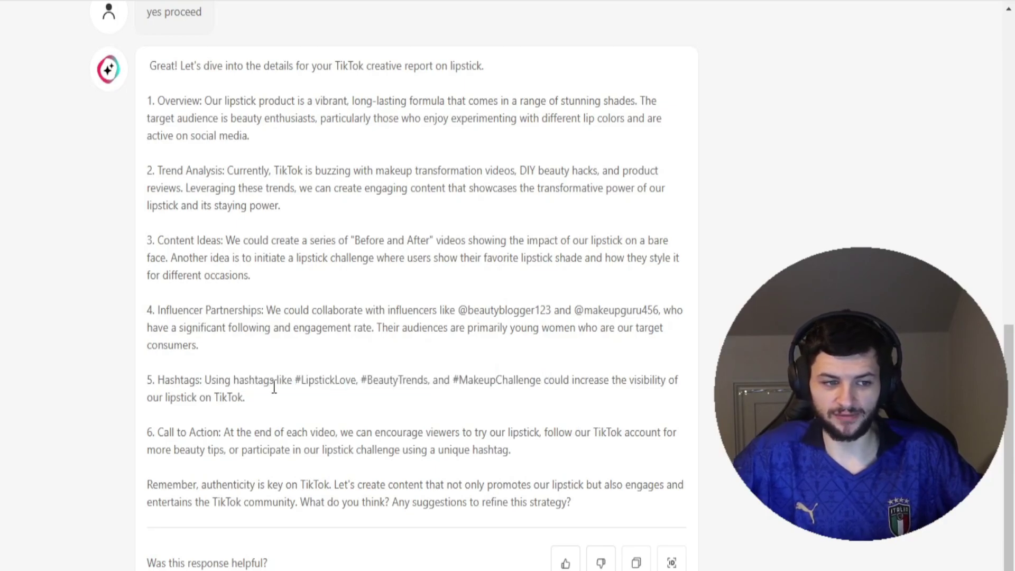
drag(234, 432, 283, 432)
click(277, 436)
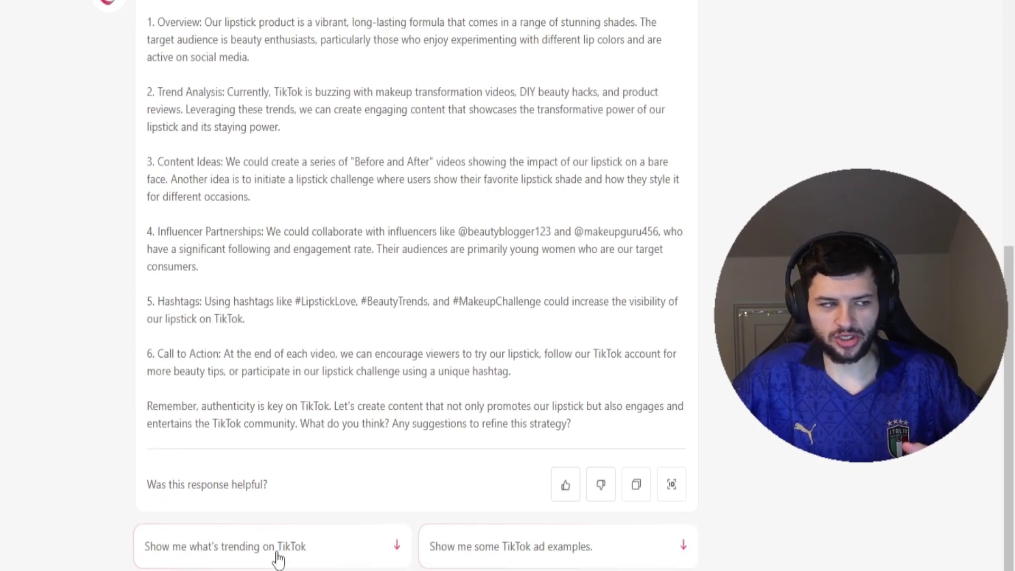
Ask the assistant "Show me what's trending on TikTok" using the suggested prompt and read the Football Clubs trend description
click(277, 481)
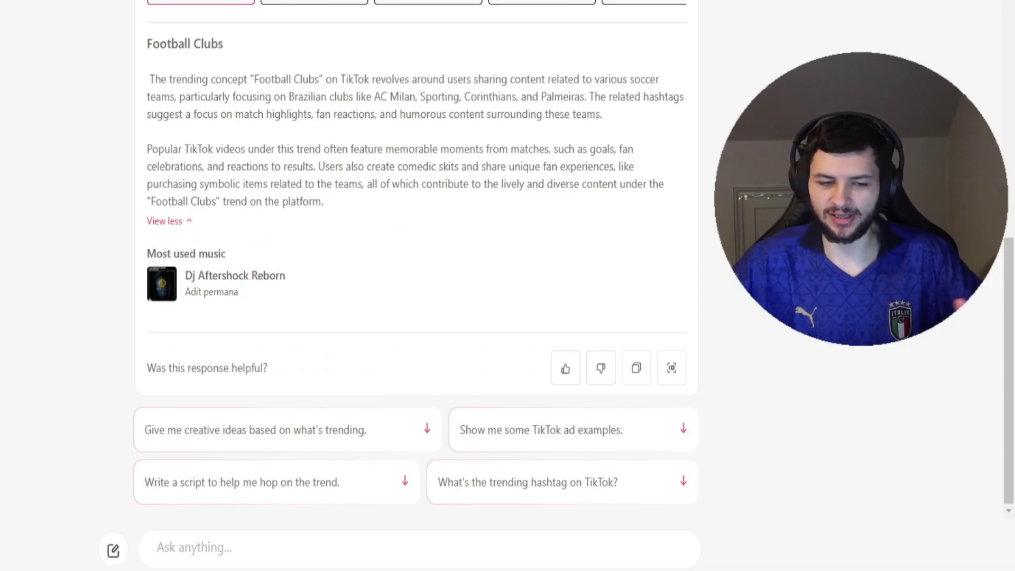
drag(147, 79, 365, 74)
click(364, 147)
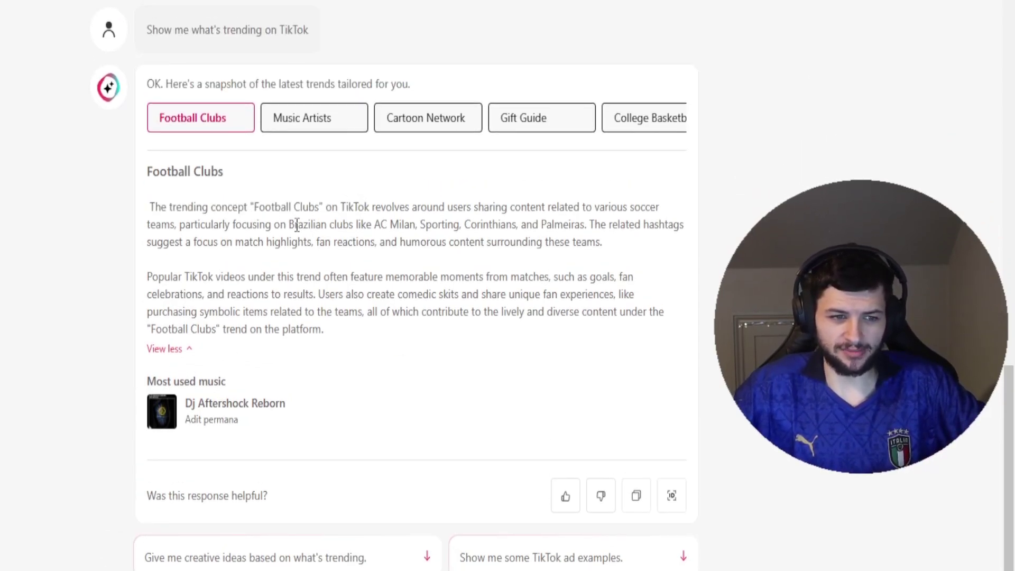
drag(375, 224, 426, 219)
click(494, 218)
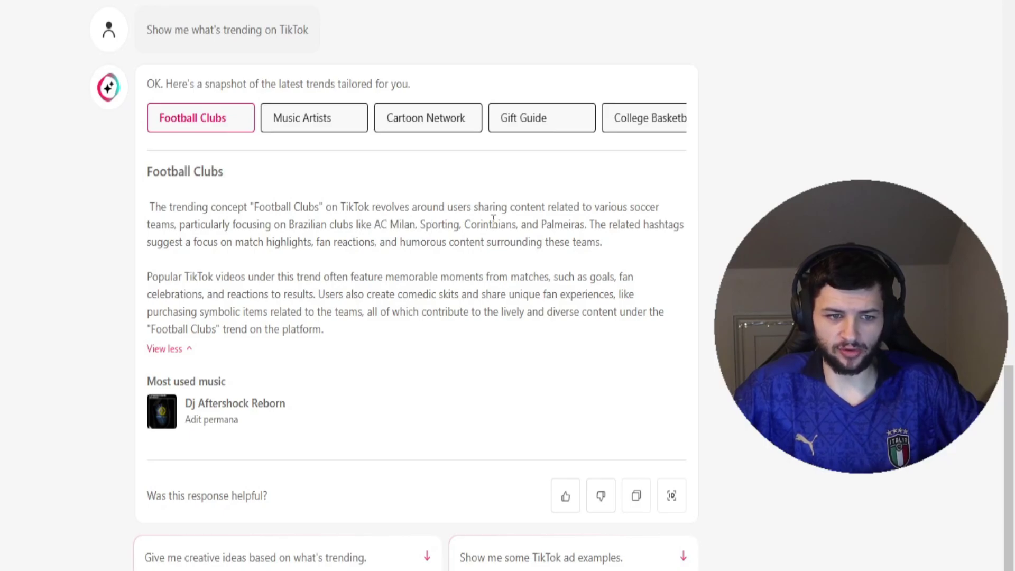
drag(541, 220, 609, 222)
click(422, 227)
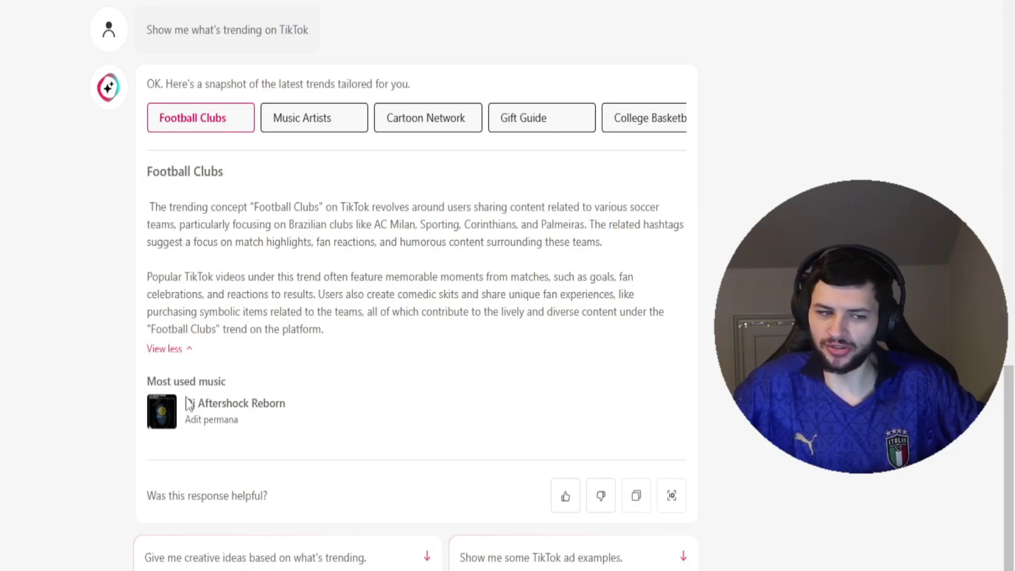
Open the insights page of the Football Clubs trend's most used song, Dj Aftershock Reborn, and review its interest over time and related videos
drag(188, 404, 295, 413)
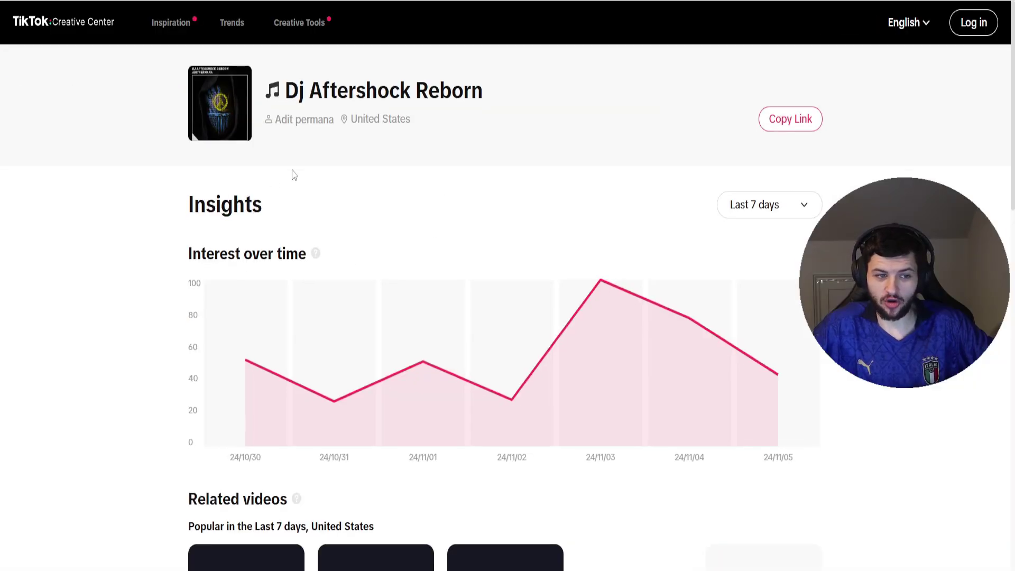
scroll(290, 172, down, 5)
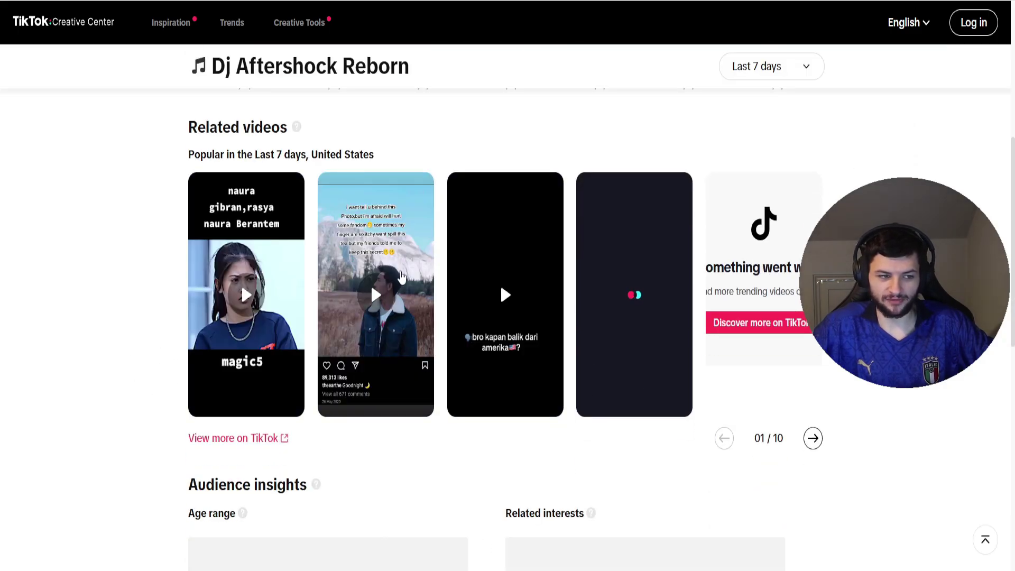
scroll(398, 380, up, 6)
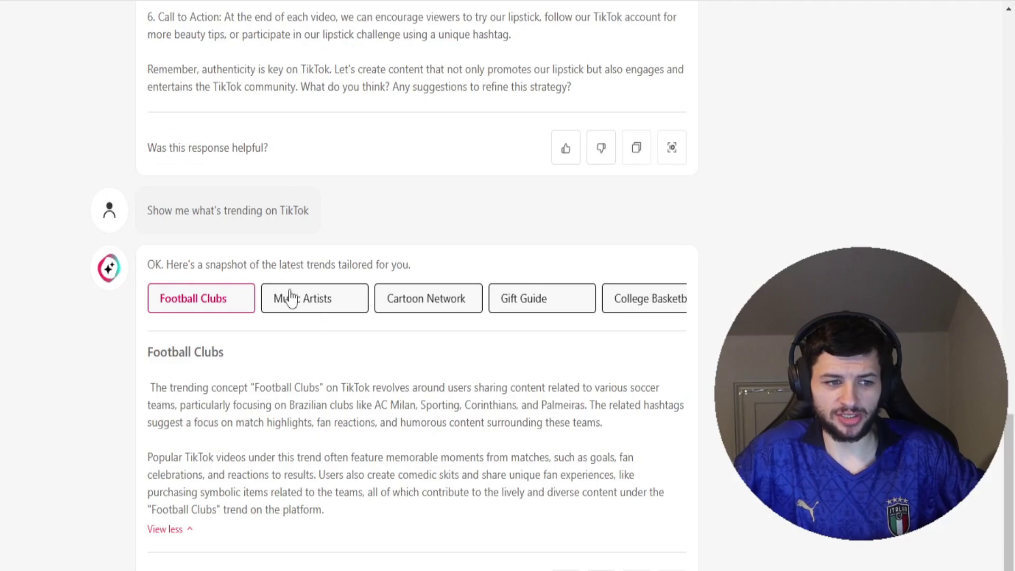
Display the Music Artists trend and read its description of the artists and streamers involved
click(291, 298)
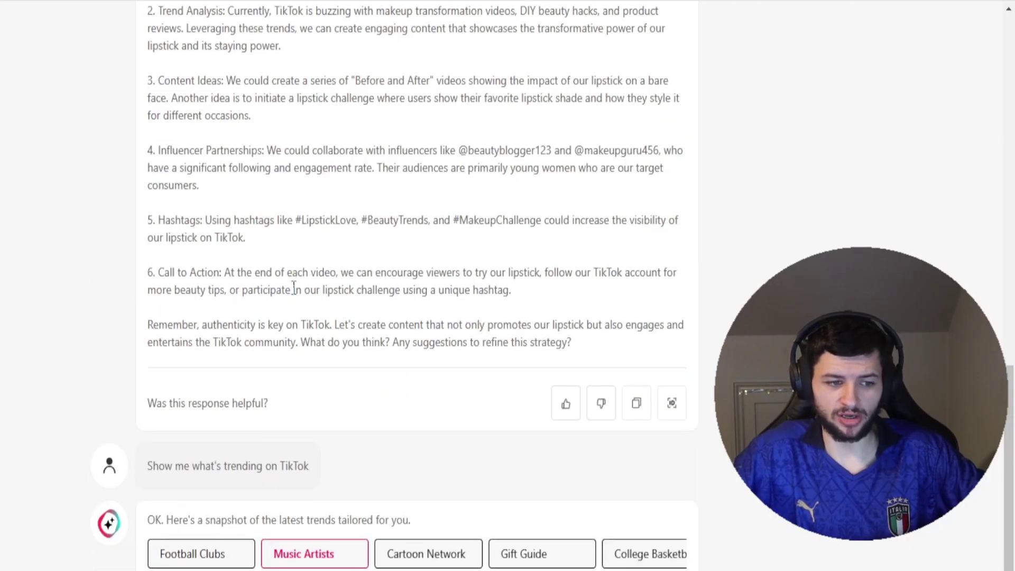
scroll(349, 505, down, 8)
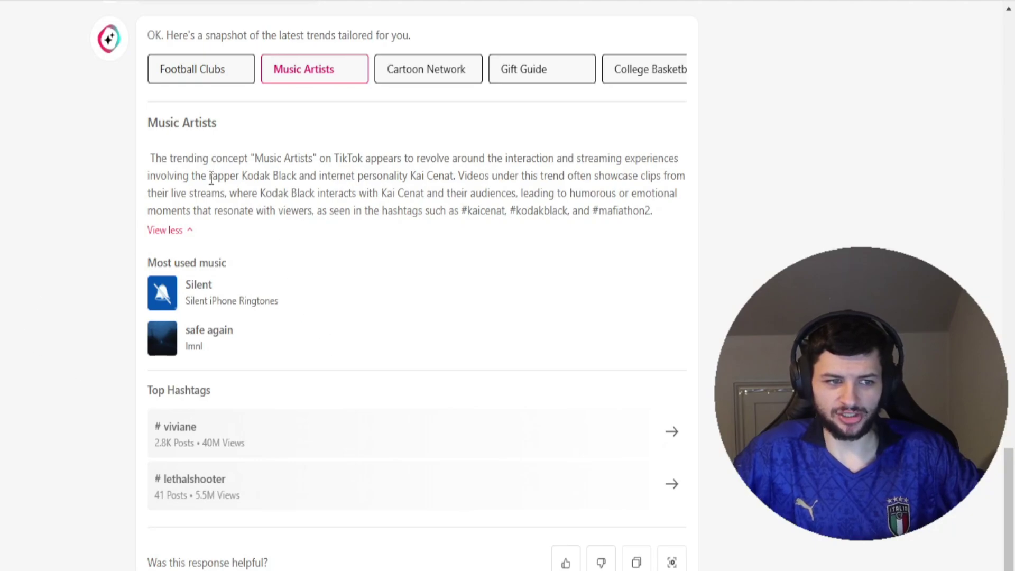
drag(242, 175, 395, 169)
click(395, 171)
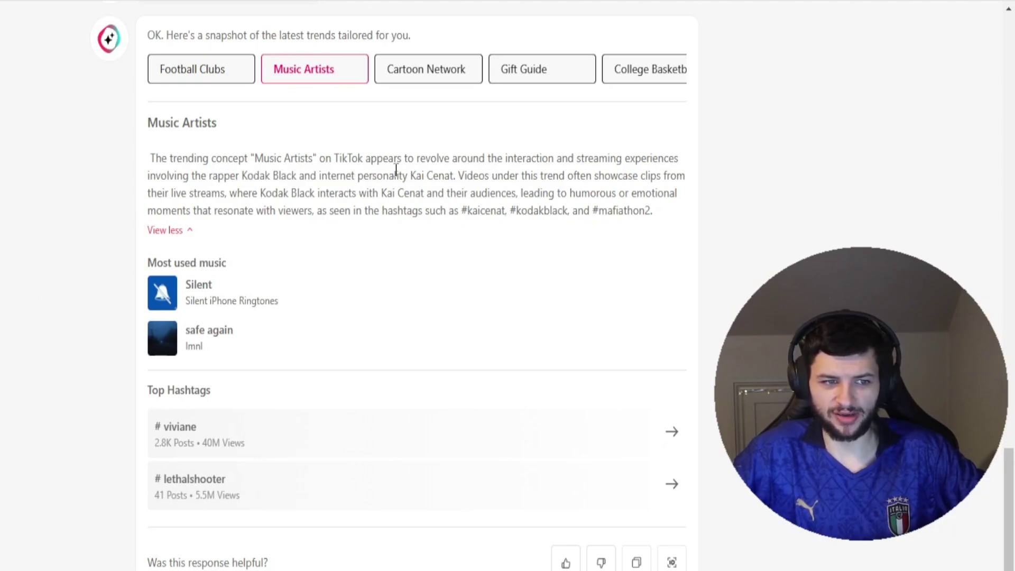
drag(335, 175, 457, 176)
click(456, 176)
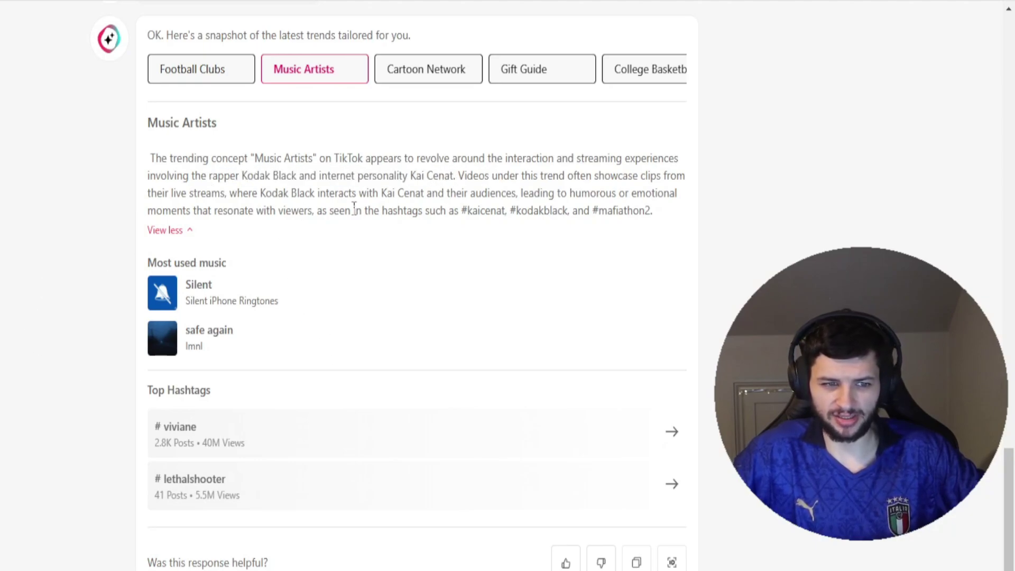
Browse the remaining trend categories, display the Gift Guide trend and read its description of the gift occasions
scroll(540, 53, up, 2)
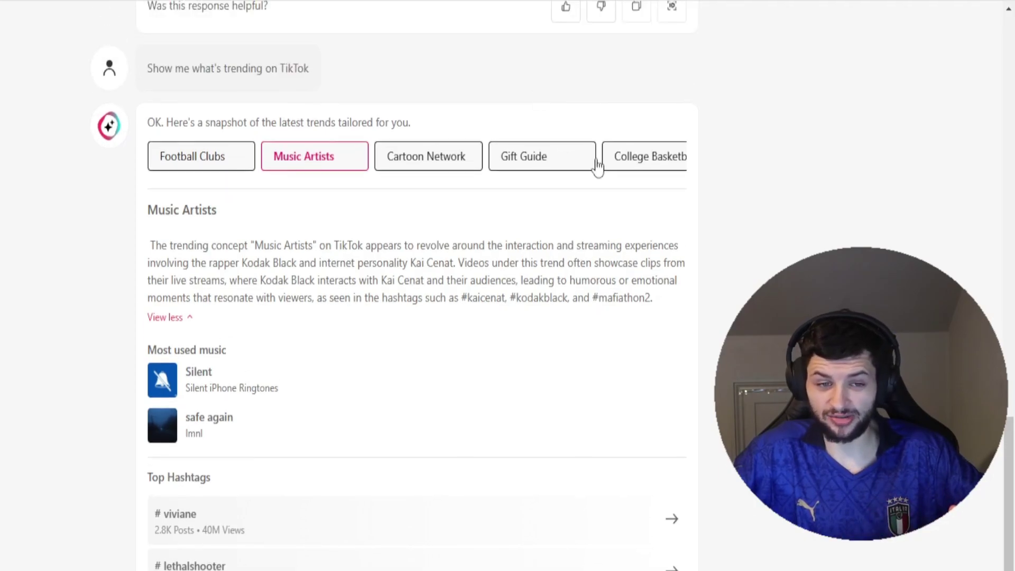
scroll(548, 170, right, 2)
scroll(502, 154, left, 2)
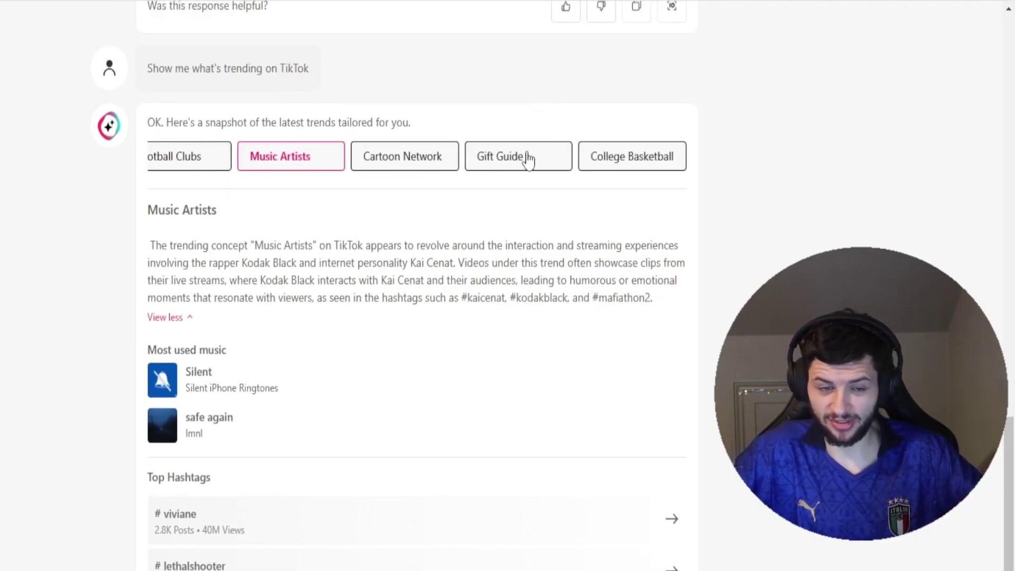
scroll(512, 156, up, 4)
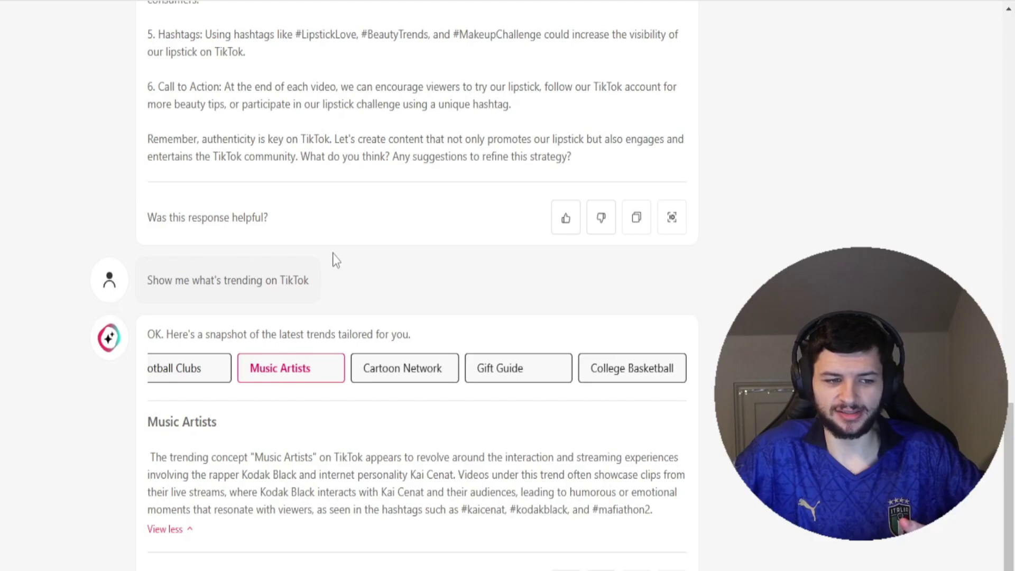
scroll(334, 259, up, 4)
scroll(476, 460, down, 9)
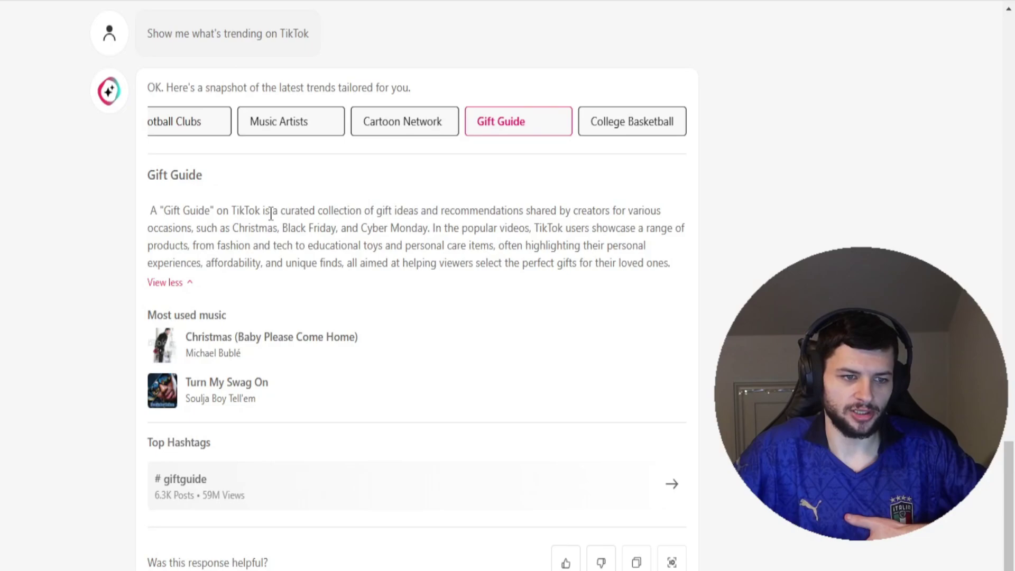
drag(272, 213, 421, 229)
click(311, 229)
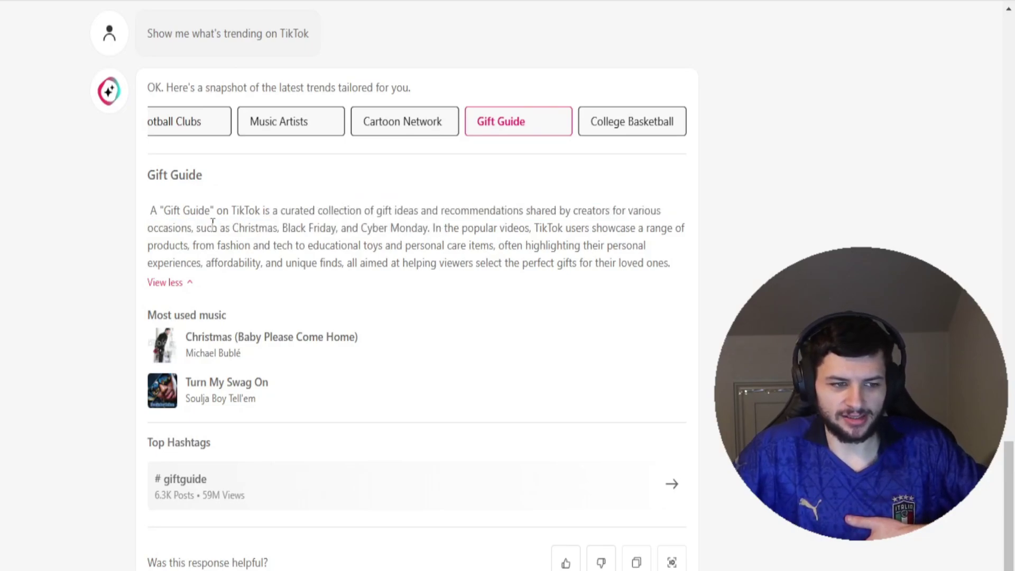
drag(216, 222, 288, 227)
click(289, 228)
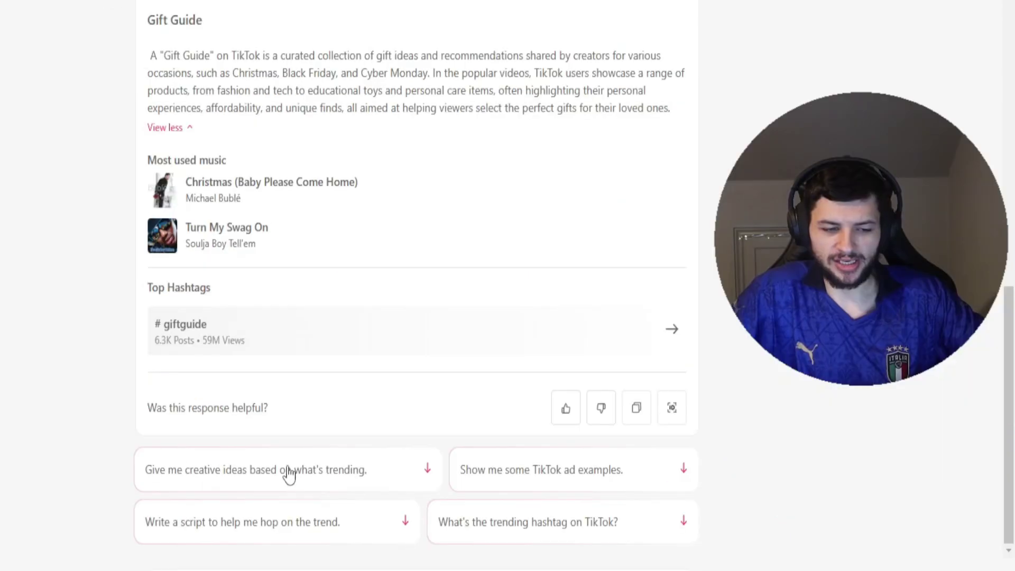
Ask the assistant "Give me creative ideas based on what's trending." and answer its product question with "clothing"
click(288, 473)
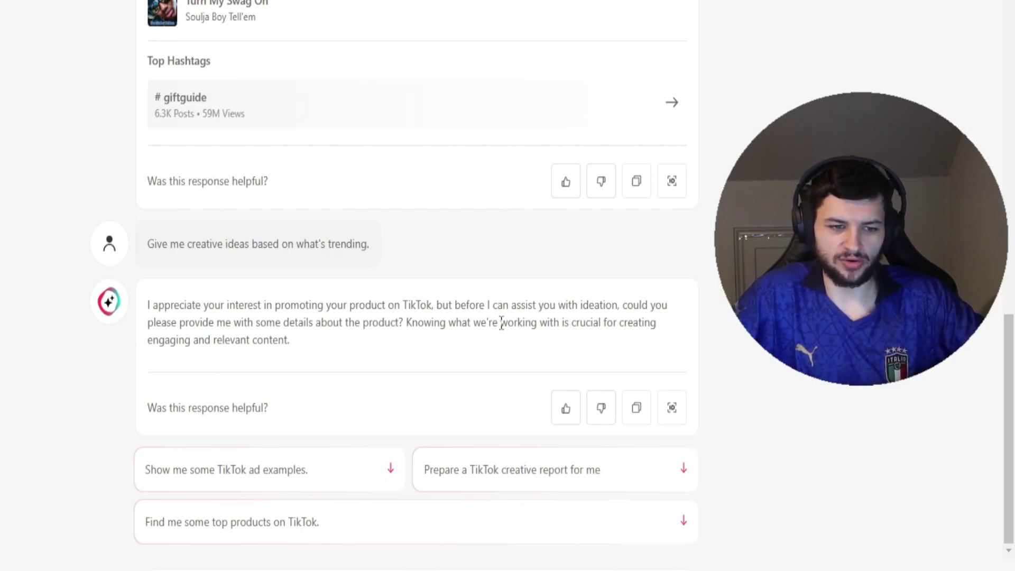
drag(582, 296, 629, 306)
click(609, 308)
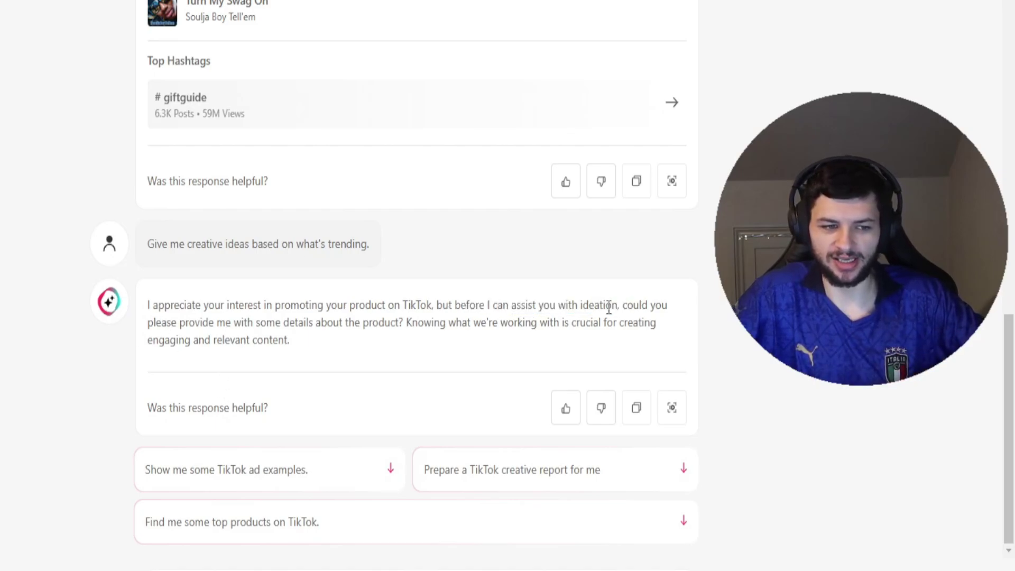
drag(195, 322, 351, 322)
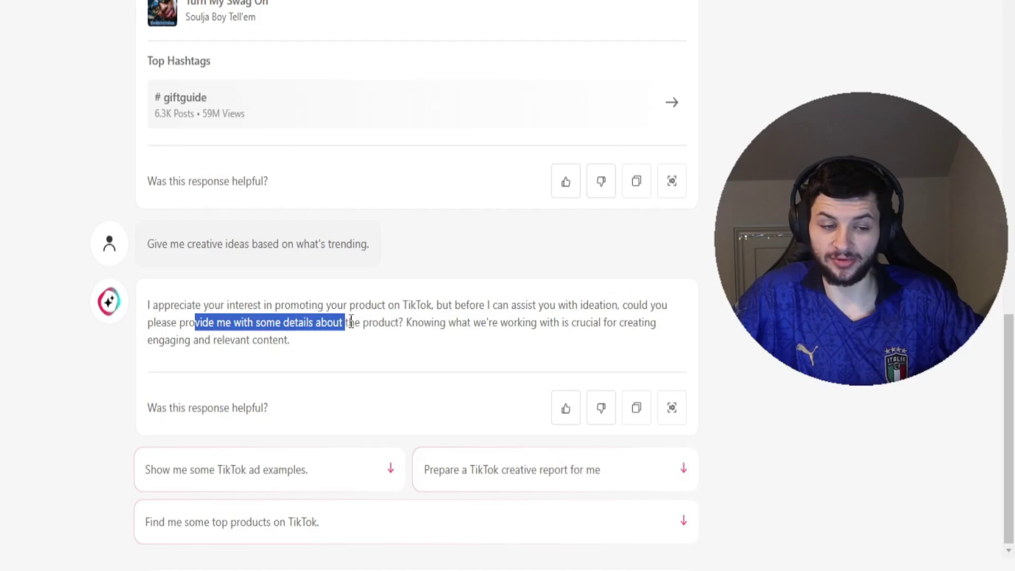
click(398, 320)
text(clothing)
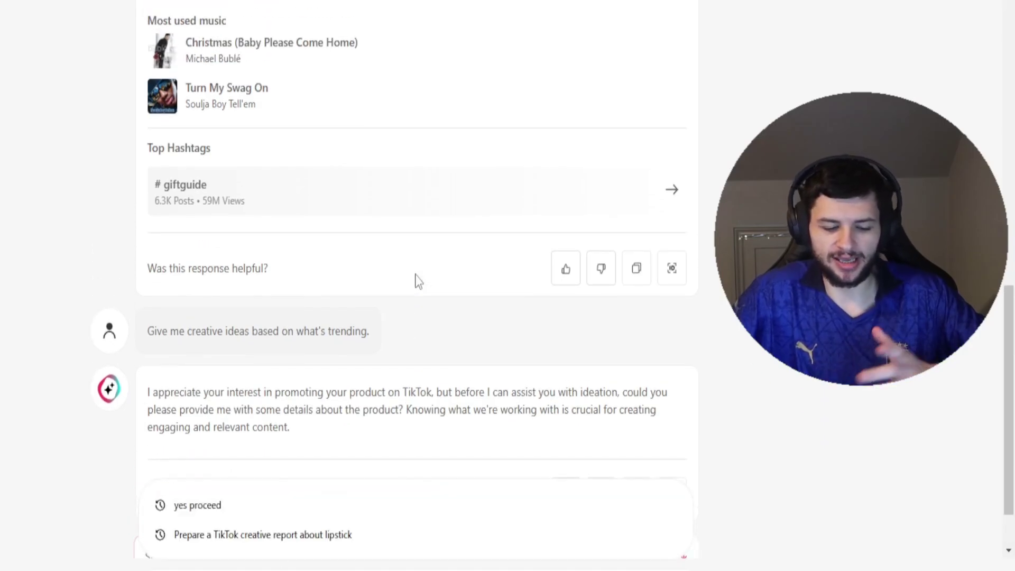
key(Return)
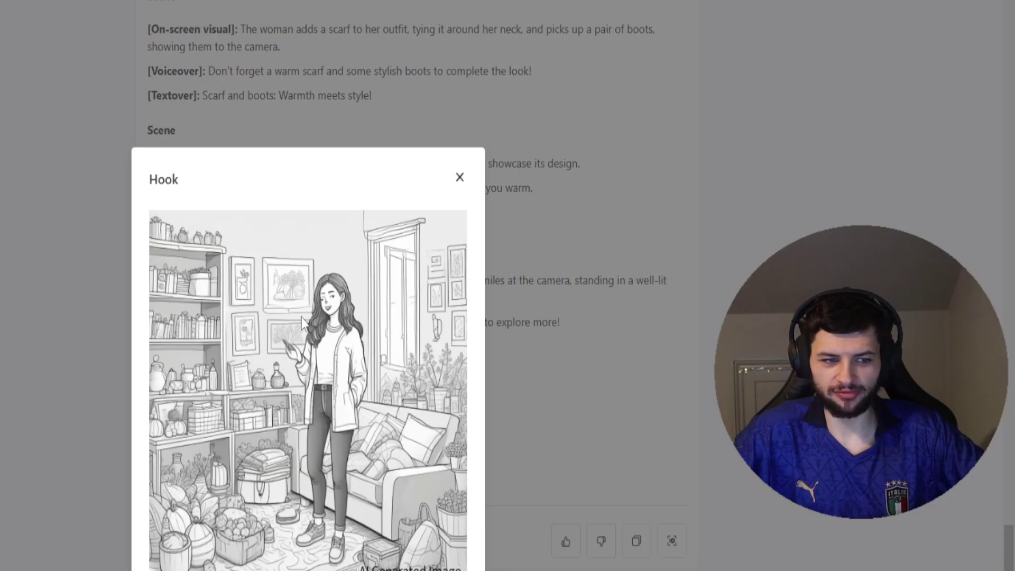
View the Hook, Scene and CTA storyboard images of the generated clothing script at full size
click(578, 319)
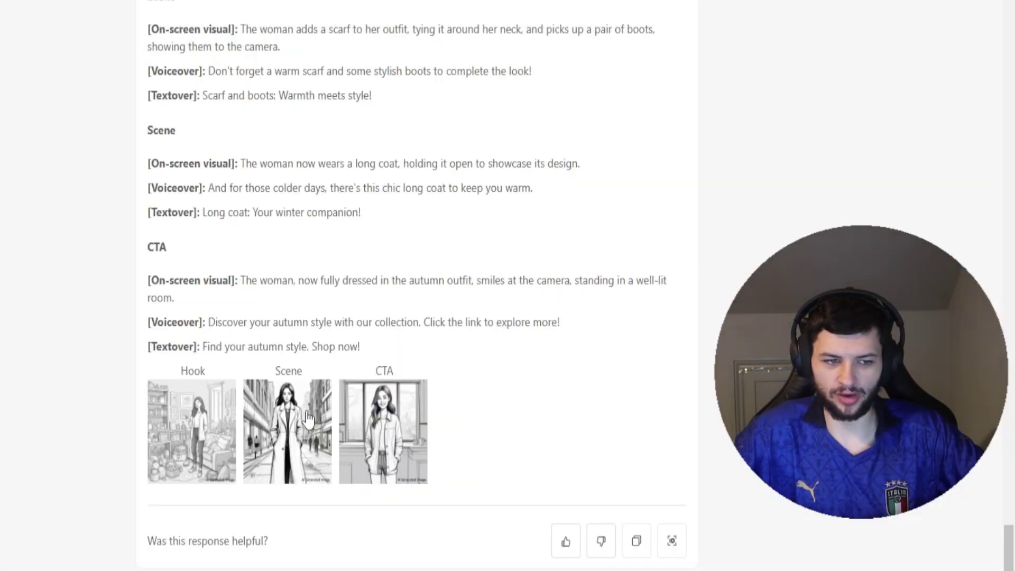
click(309, 419)
key(Escape)
click(396, 434)
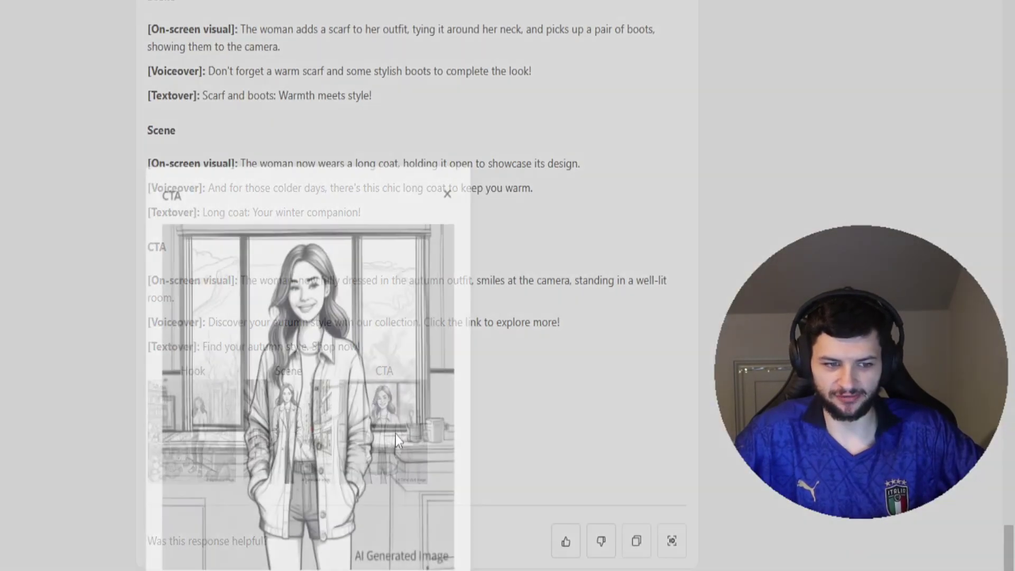
click(708, 312)
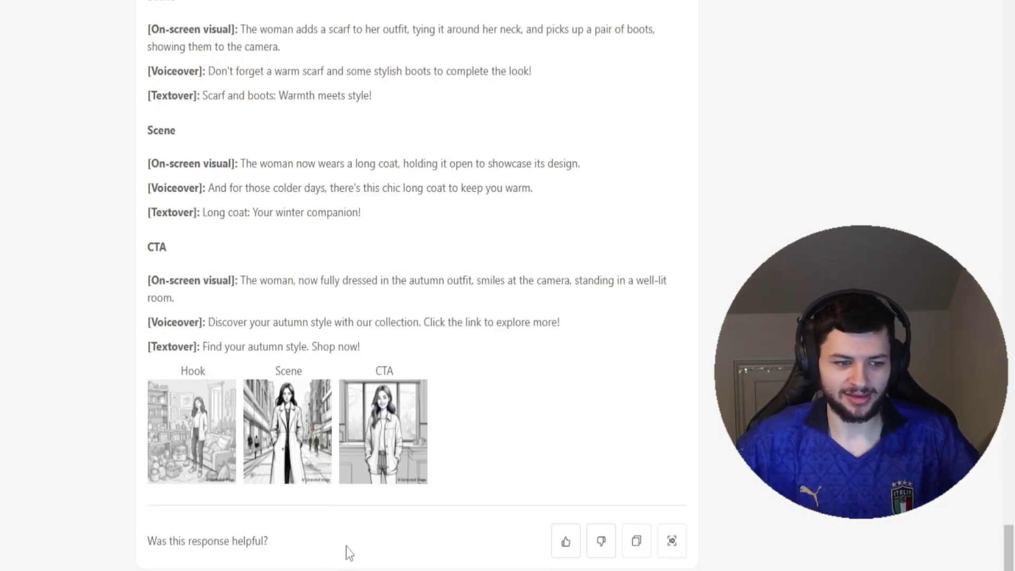
Request TikTok ad examples for clothing and have the assistant summarize best practices from those videos
scroll(348, 553, down, 2)
click(526, 495)
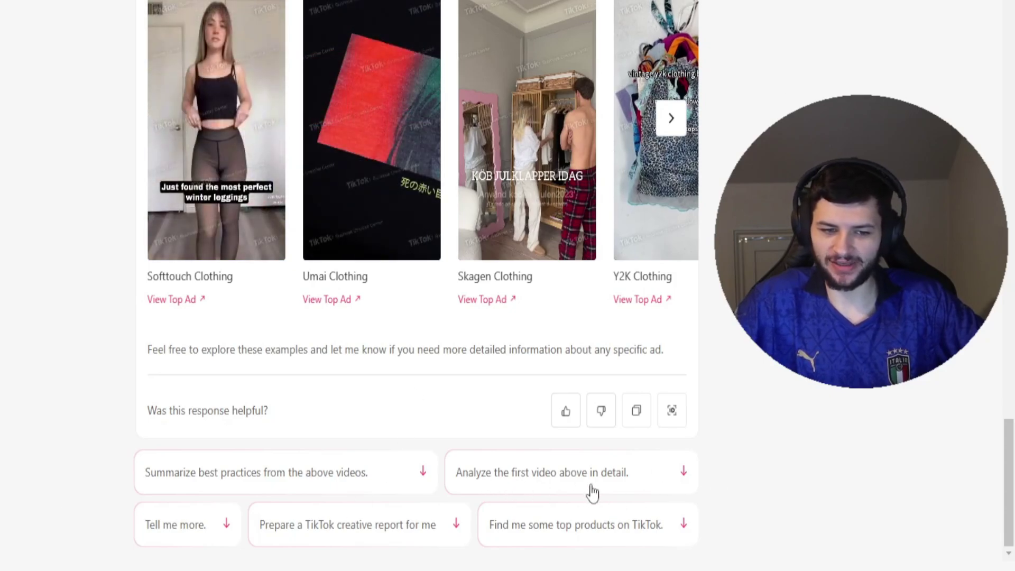
click(285, 473)
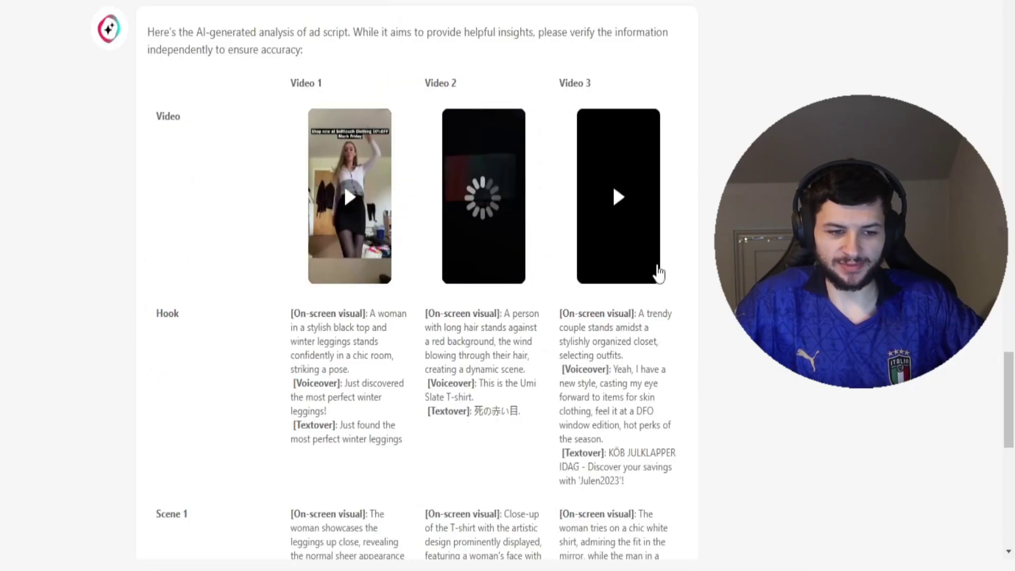
Review the ad script analysis, comparing the three videos' hooks, scenes and CTAs, and play the first video
scroll(500, 365, down, 2)
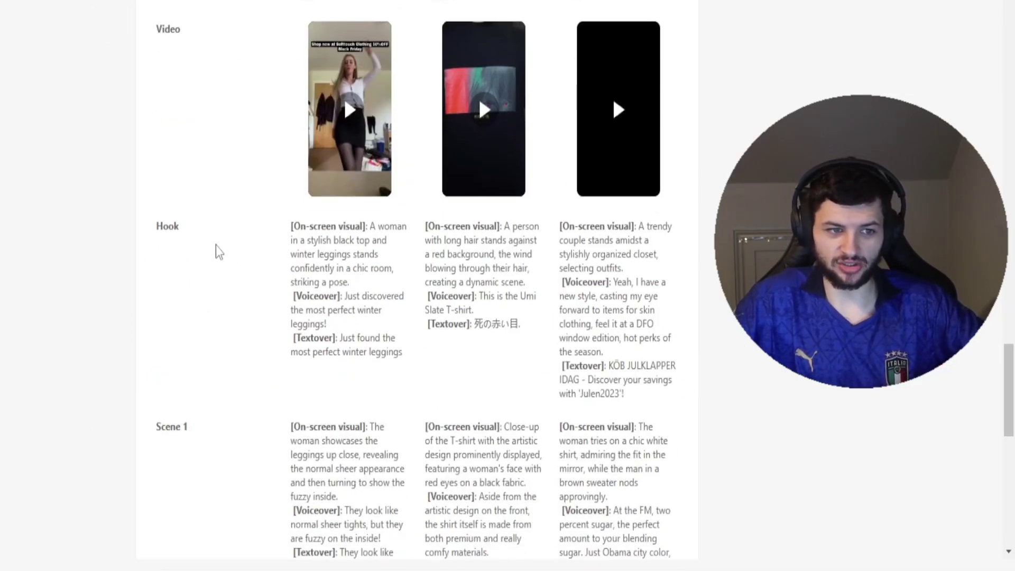
drag(290, 226, 453, 300)
click(556, 247)
click(350, 110)
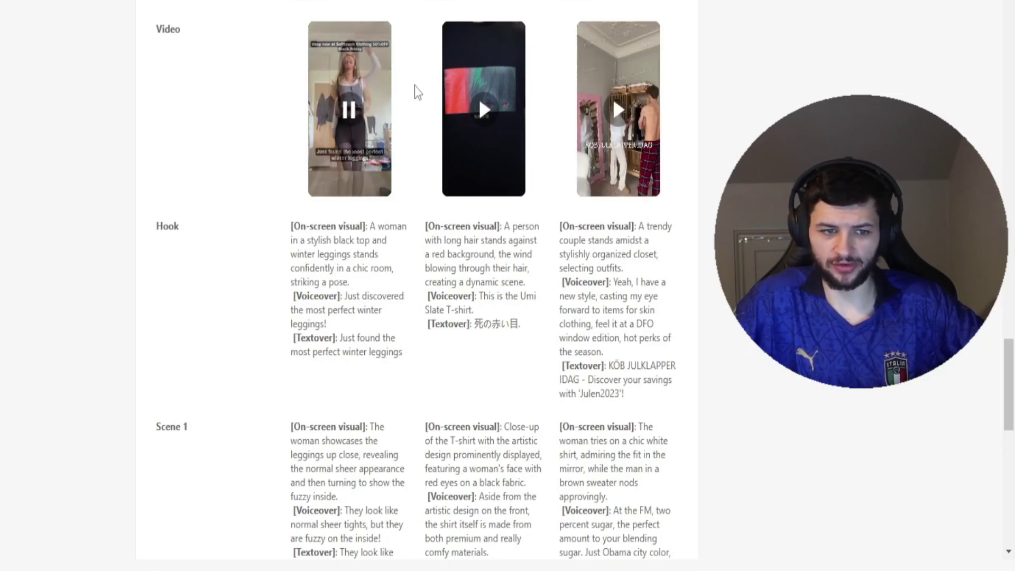
click(509, 324)
scroll(509, 343, down, 15)
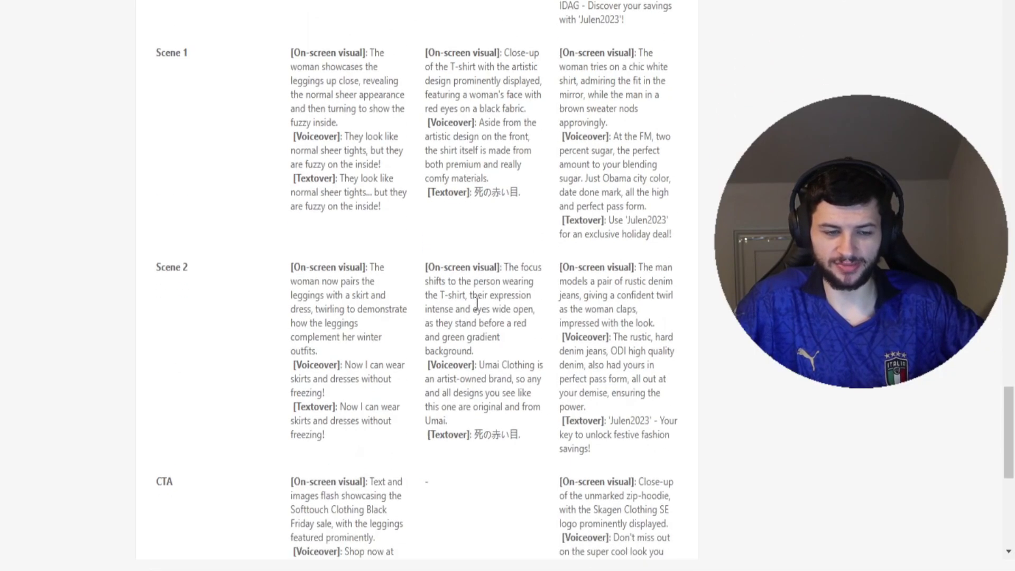
scroll(483, 328, down, 3)
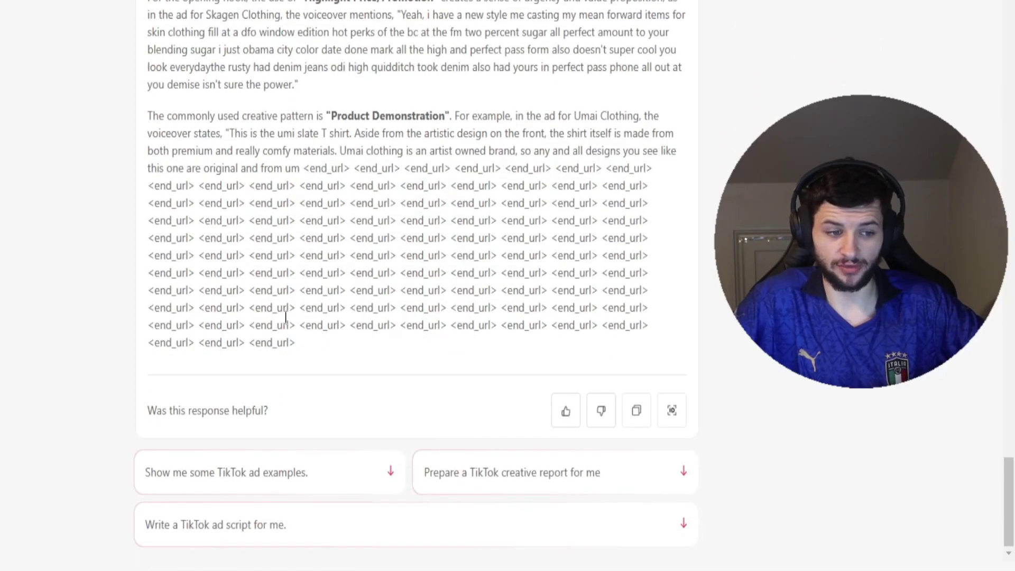
Ask the assistant "show me some good products for the christmas niche, for the holiday season right now on tiktok"
text(show)
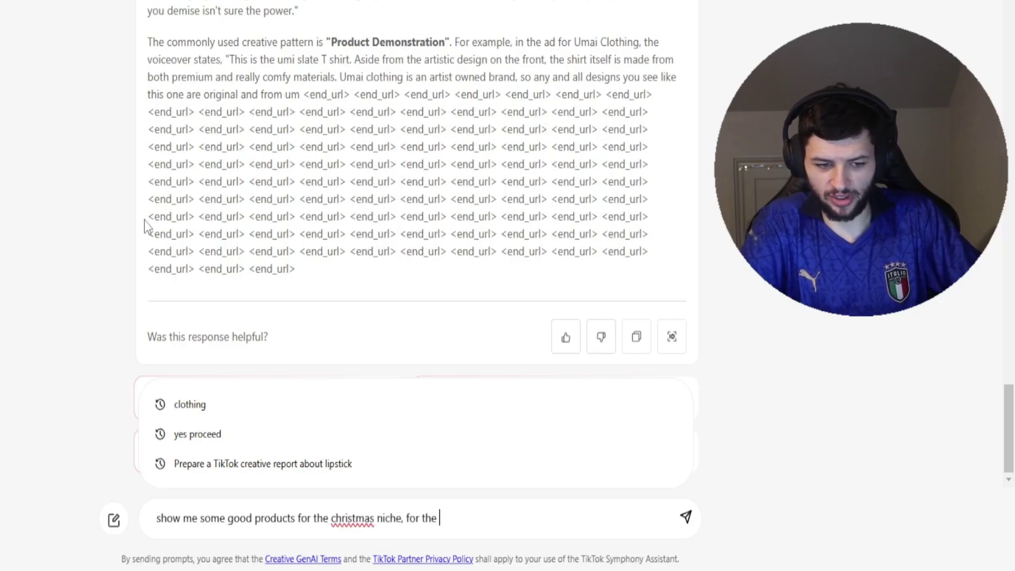
text(me some good products for the christmas niche, for the holiday season right now on tik)
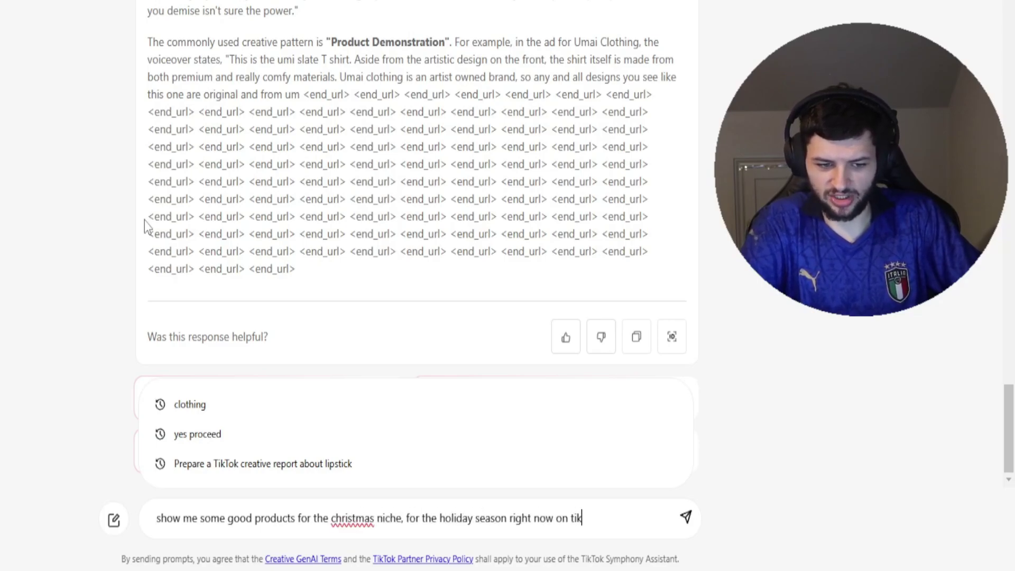
text(tok)
key(Return)
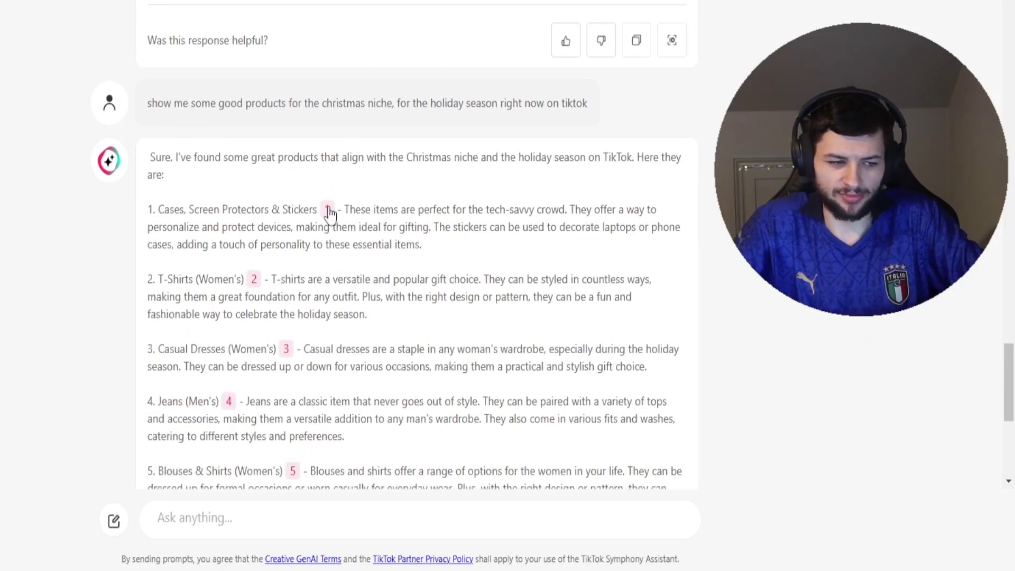
Examine the performance analytics and audience insights for Cases, Screen Protectors & Stickers, and read through the other suggested holiday products
click(326, 210)
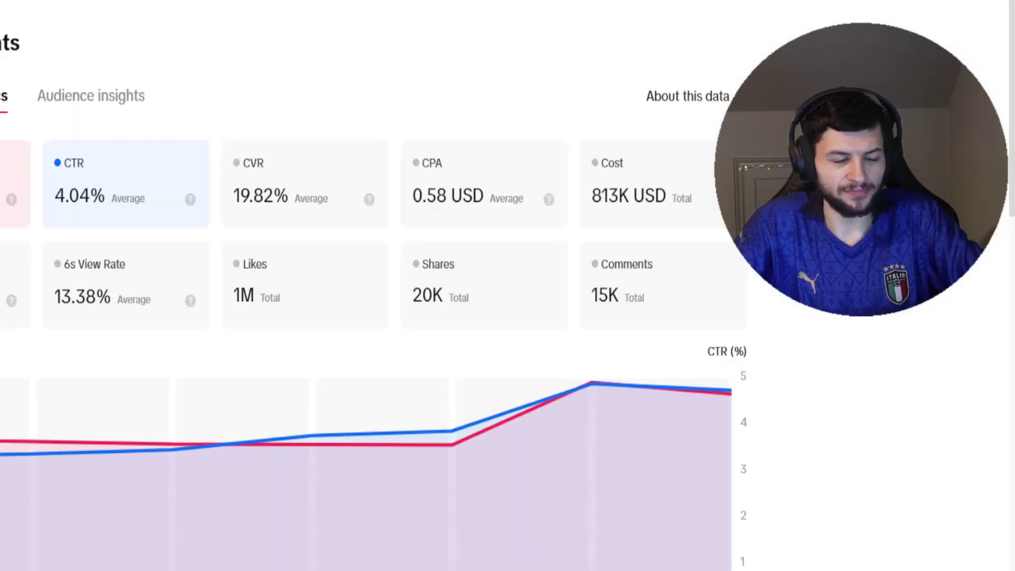
scroll(320, 203, down, 3)
scroll(243, 243, up, 3)
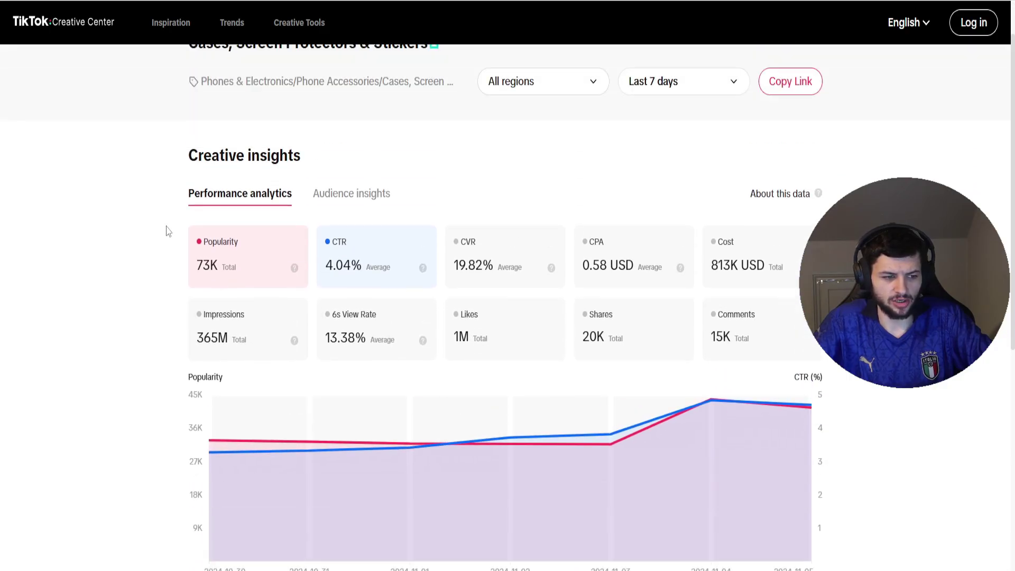
click(363, 231)
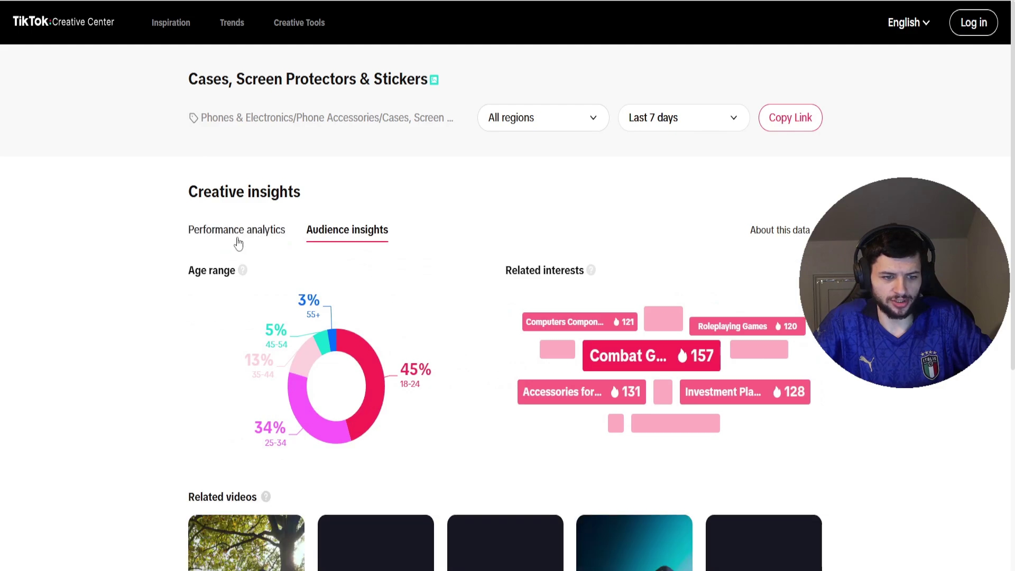
scroll(238, 243, down, 5)
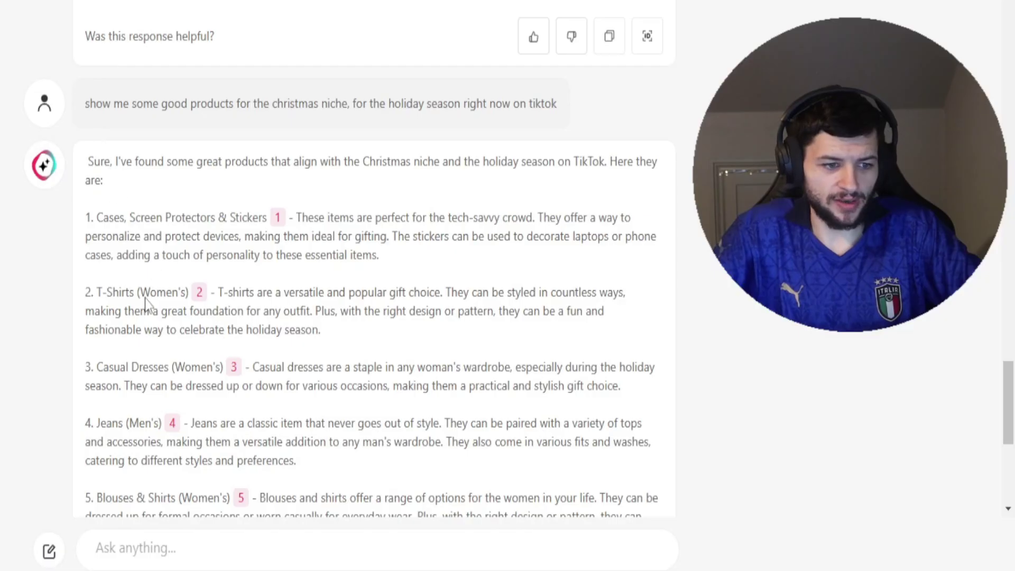
scroll(159, 391, down, 5)
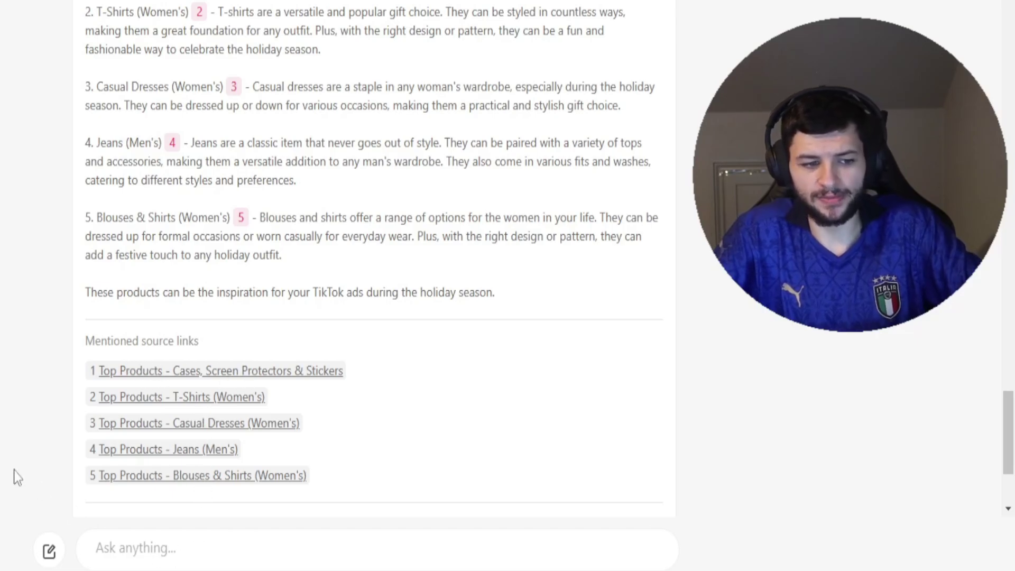
Ask the assistant "give me a list of other useful prompts to use in symphony" and read the suggested phrases
click(185, 560)
text(give me a list of other useful prompts to use in sy)
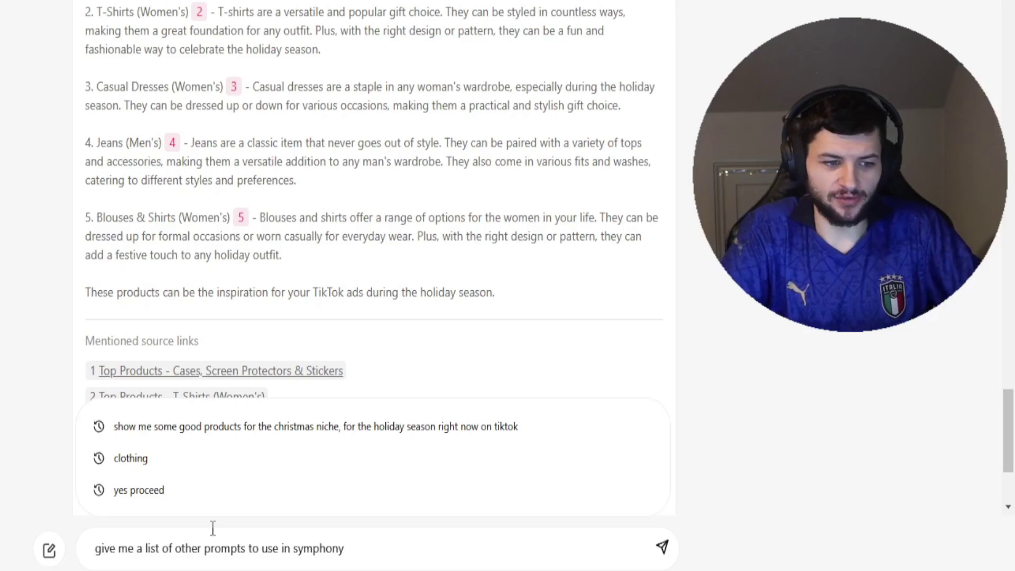
text(mphony)
click(213, 528)
text(useful)
key(Return)
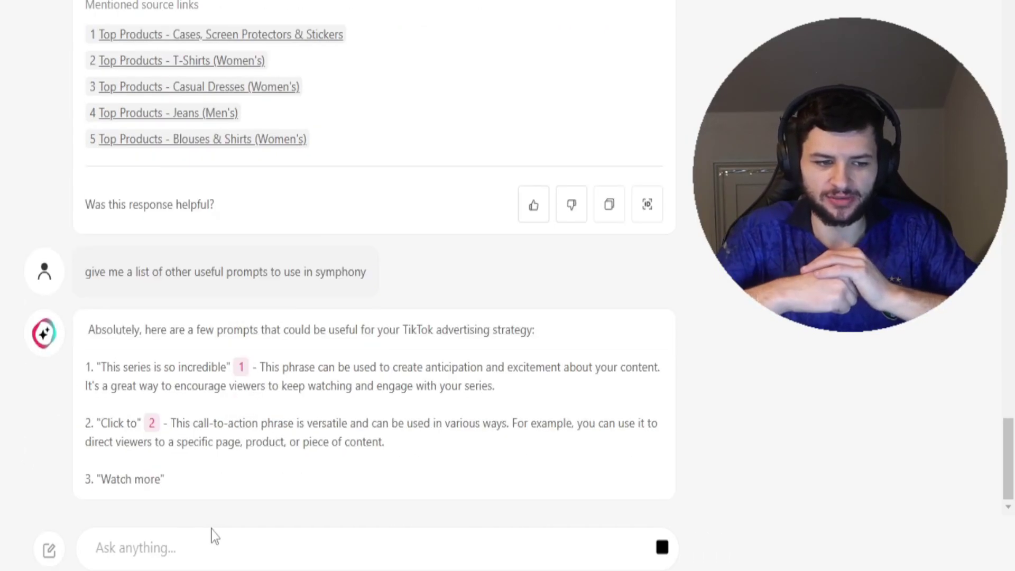
scroll(141, 106, up, 5)
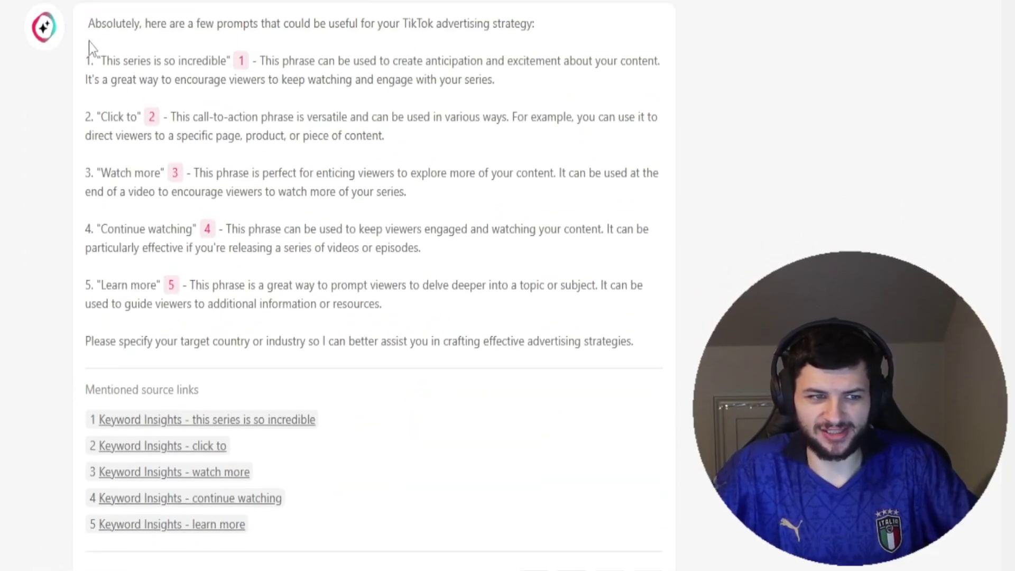
drag(109, 26, 437, 61)
click(446, 49)
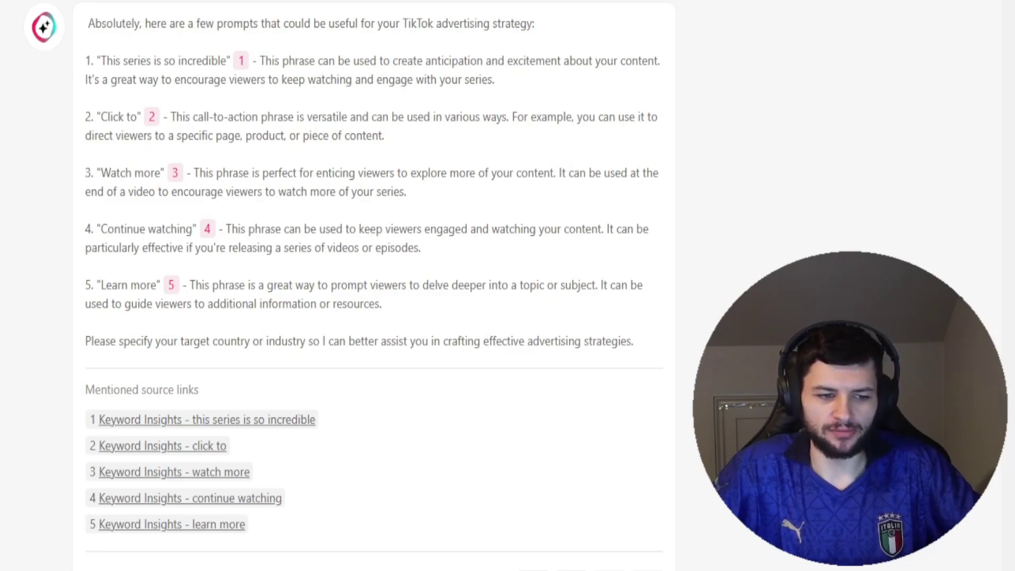
Request attention-grabbers for an ad from the assistant and specify "the product is an astronaut projector"
scroll(173, 549, down, 3)
click(277, 555)
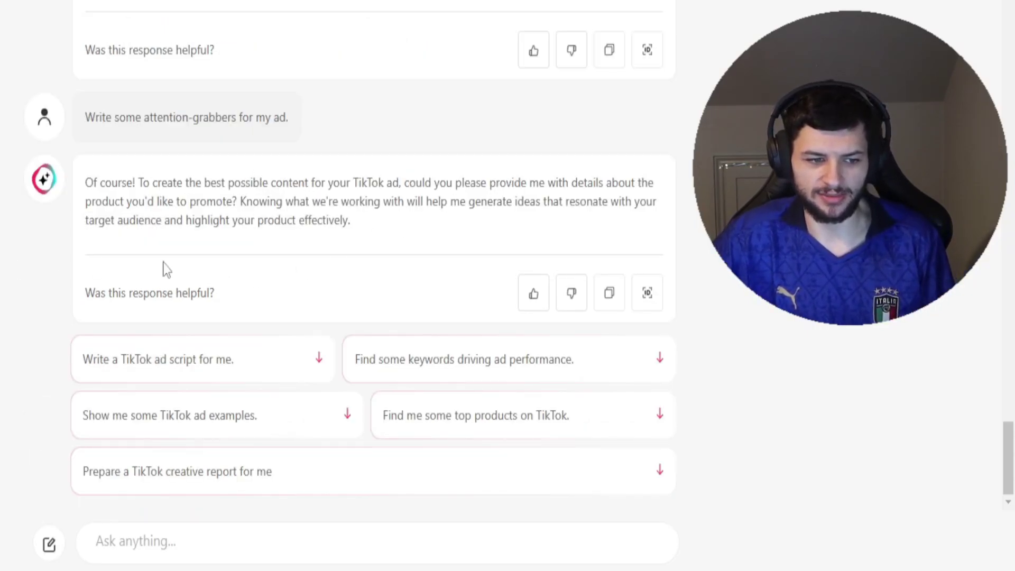
click(195, 552)
text(the product is an astro)
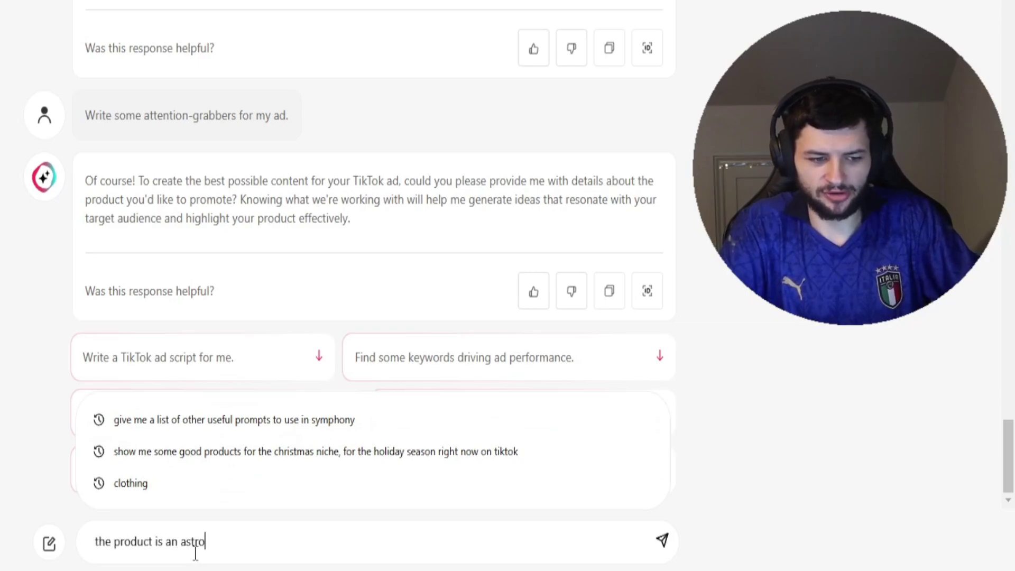
text(naut projector)
key(Return)
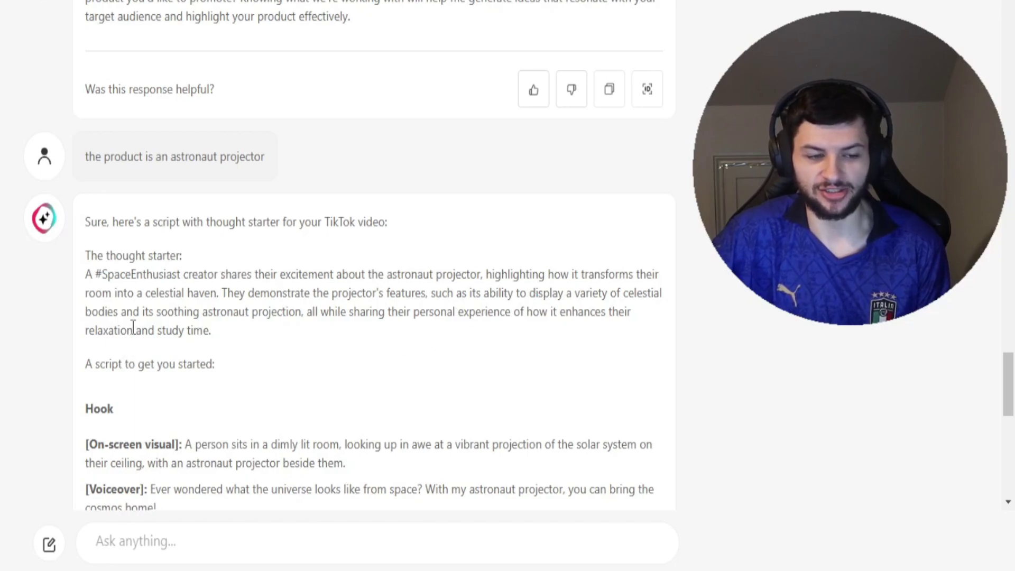
Read through the astronaut projector script, covering the thought starter, hook, scenes and CTA
scroll(132, 328, down, 5)
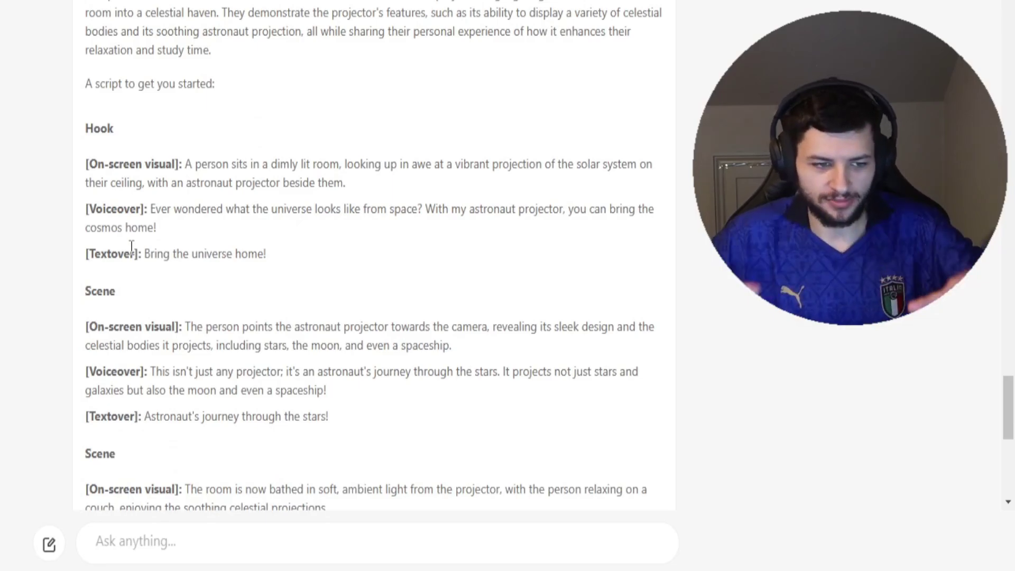
scroll(68, 246, down, 3)
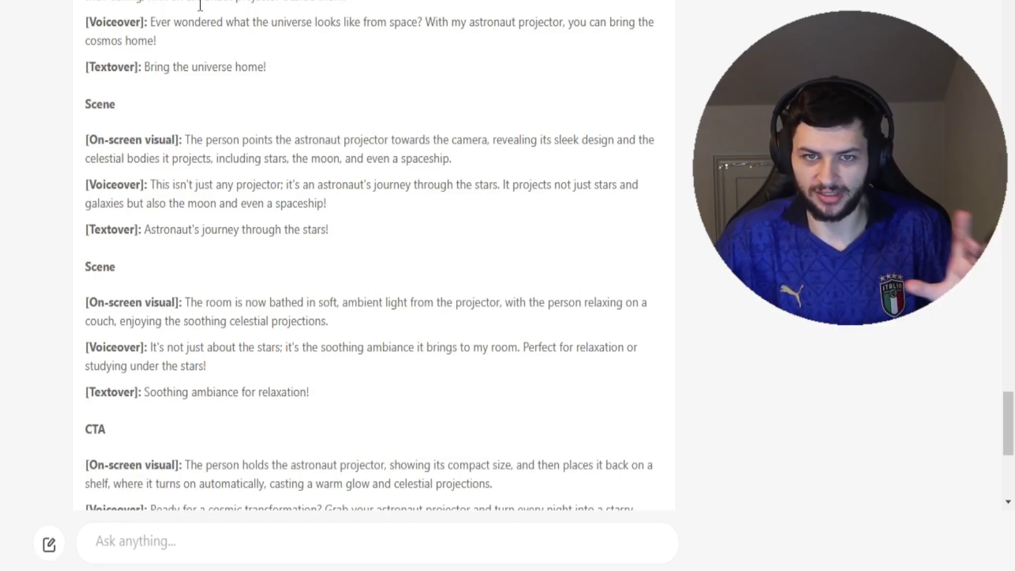
drag(85, 21, 256, 61)
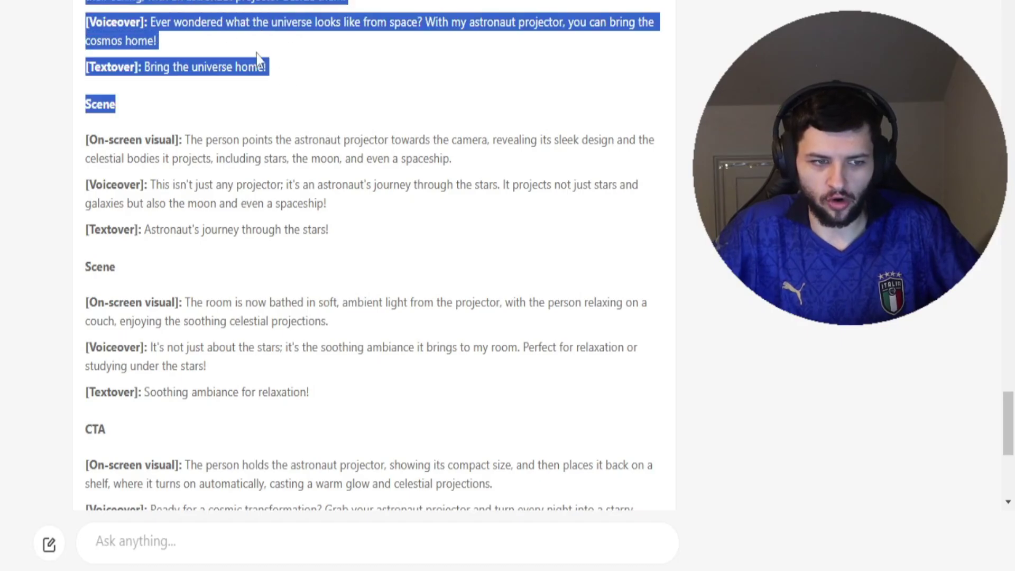
click(256, 61)
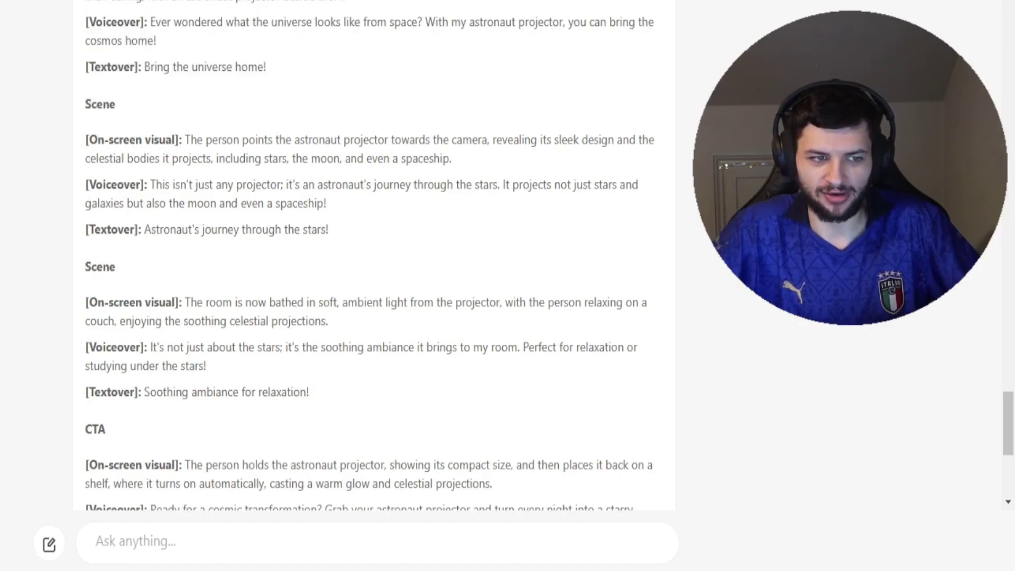
scroll(370, 254, down, 5)
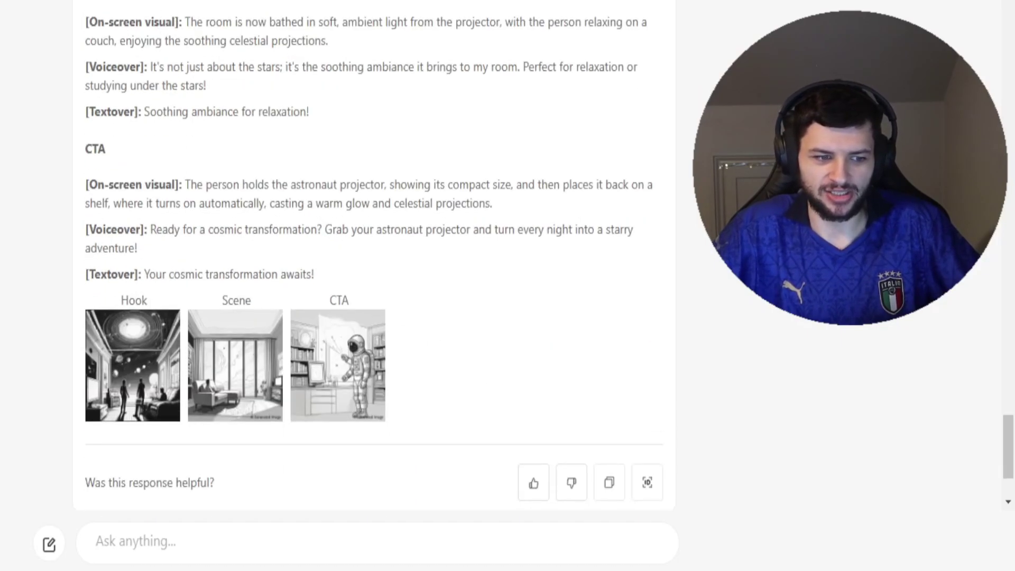
scroll(376, 229, down, 2)
View the Hook, Scene and CTA storyboard images of the astronaut projector script enlarged, one after another
click(175, 307)
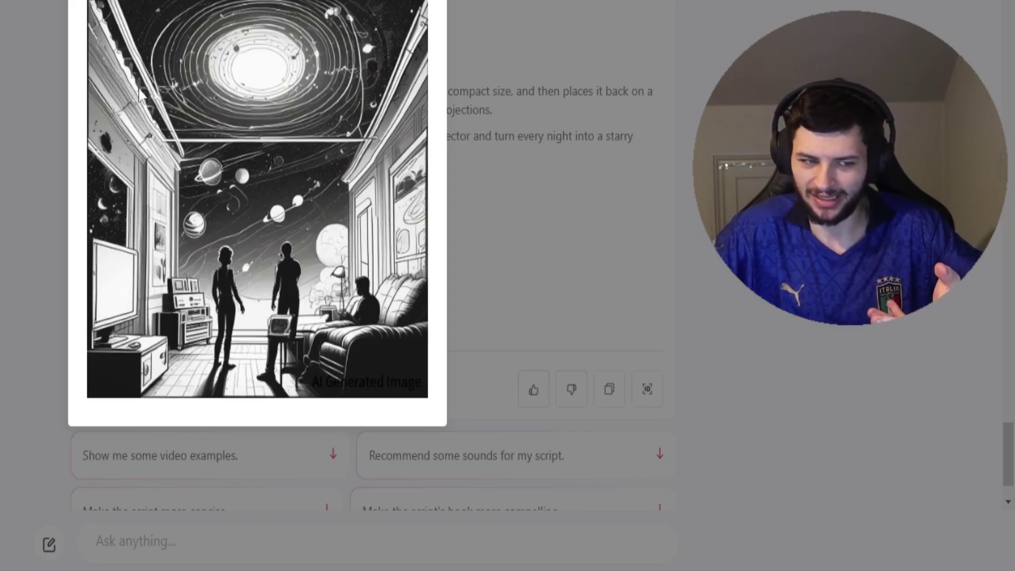
key(Escape)
click(238, 272)
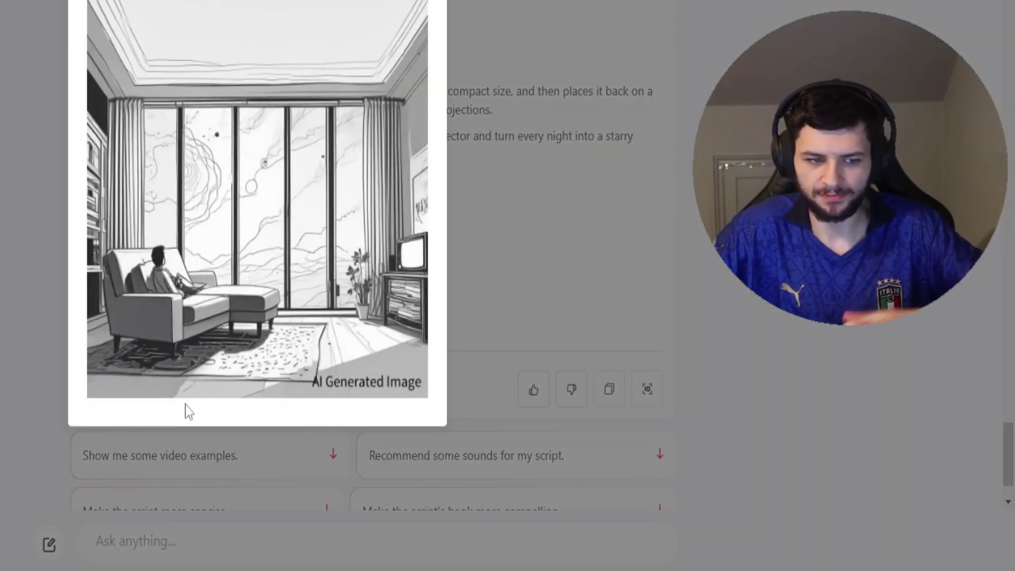
key(Escape)
click(385, 288)
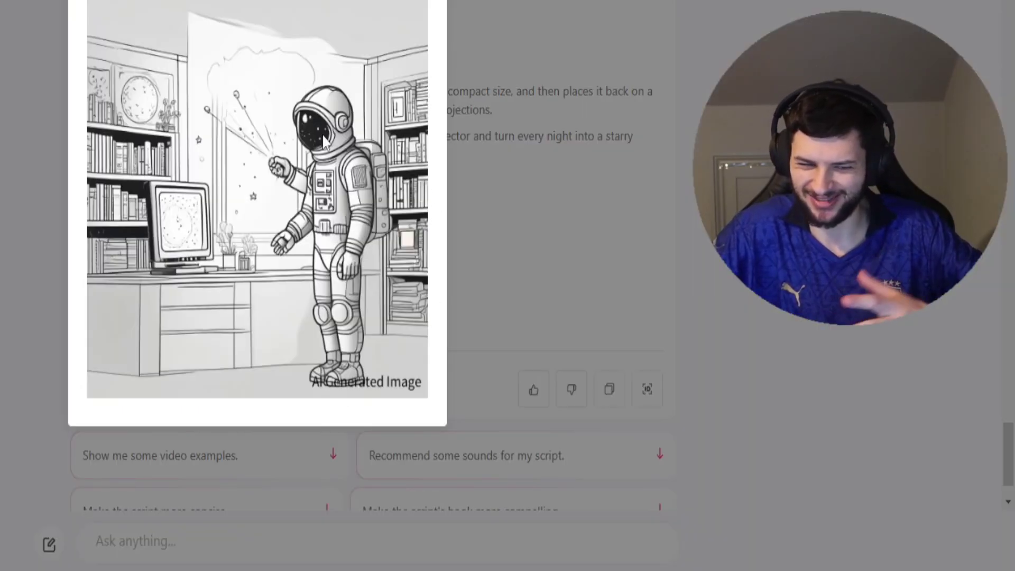
key(Escape)
scroll(535, 175, down, 2)
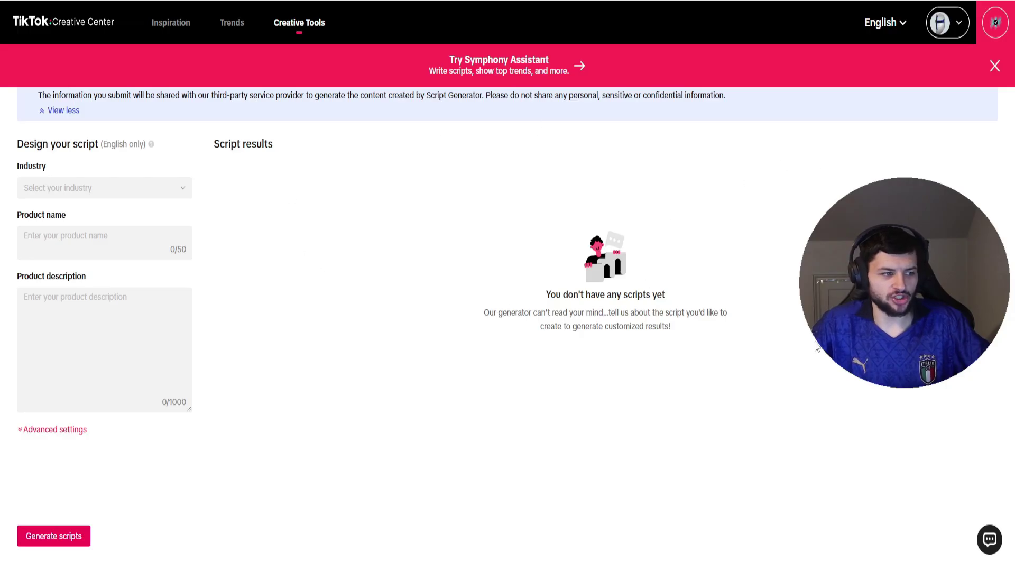
In the Script Generator, set the industry to Beauty & Personal Care and the product name to "Magnetic Eyelashes"
click(994, 66)
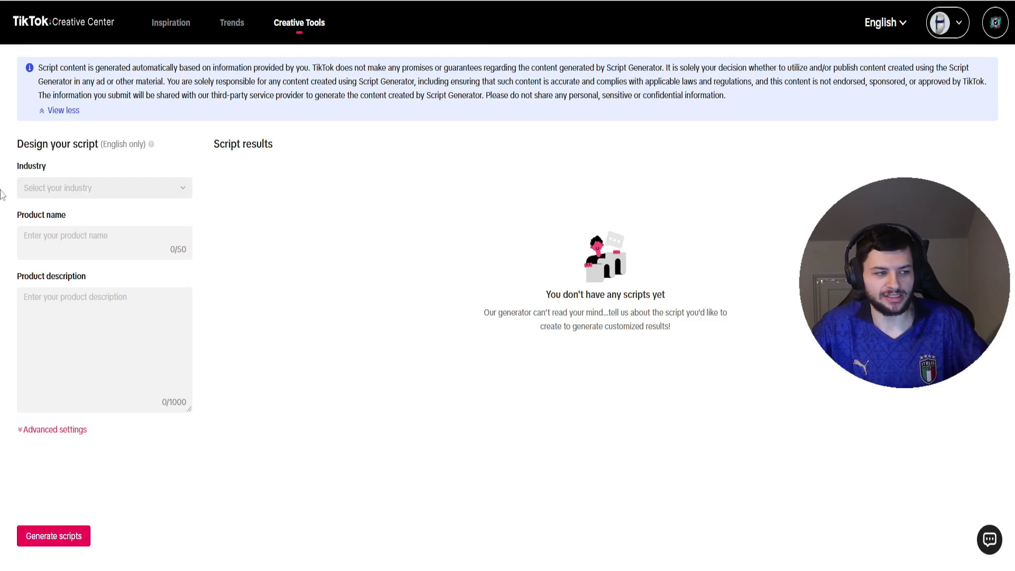
click(28, 191)
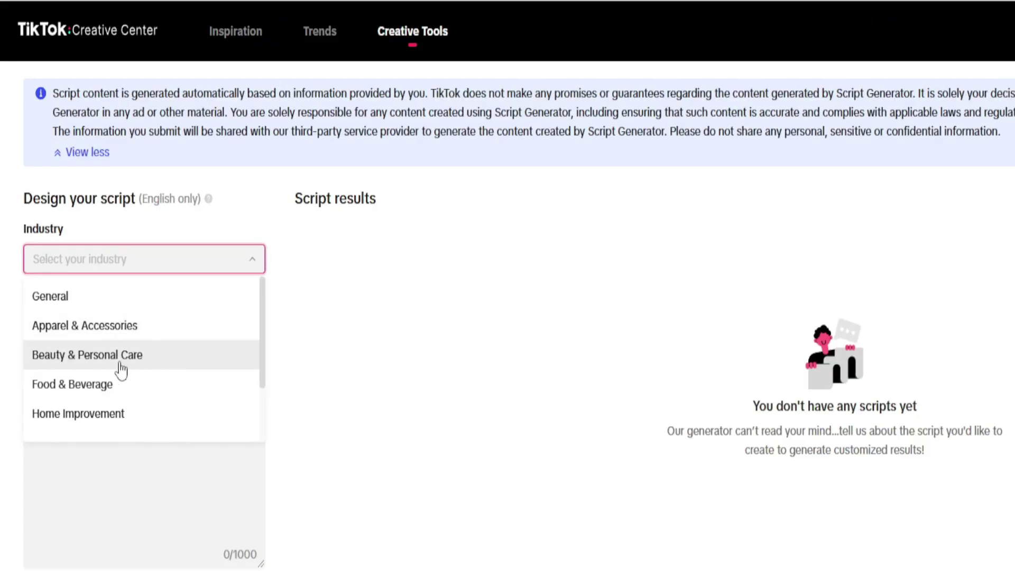
click(69, 355)
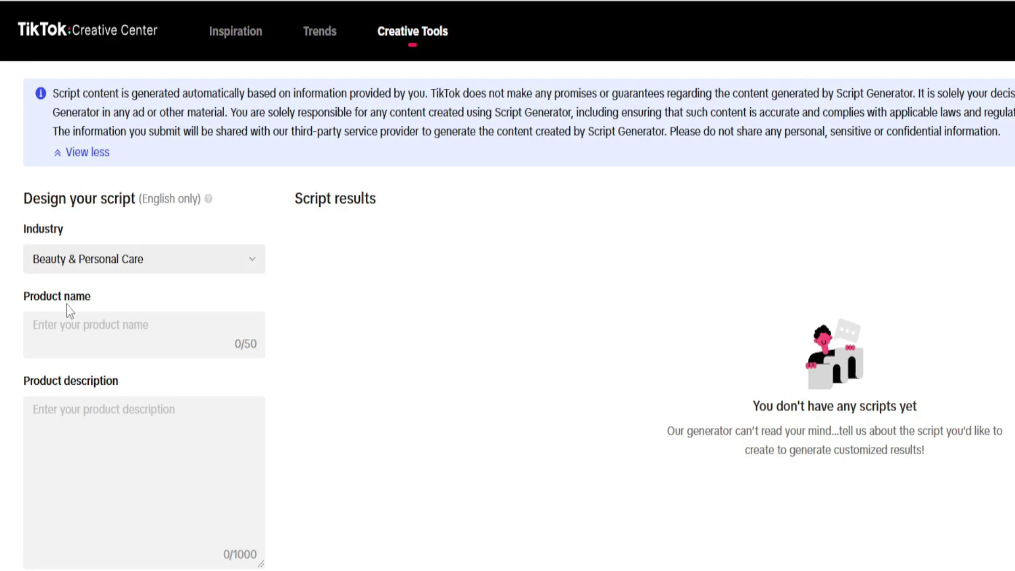
click(68, 321)
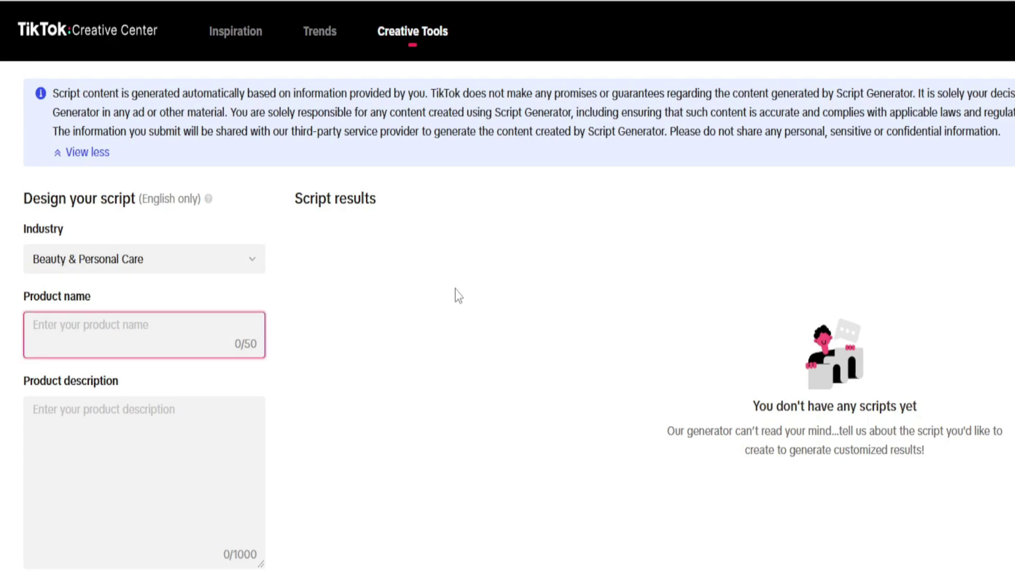
text(Magnetic Eyelashes)
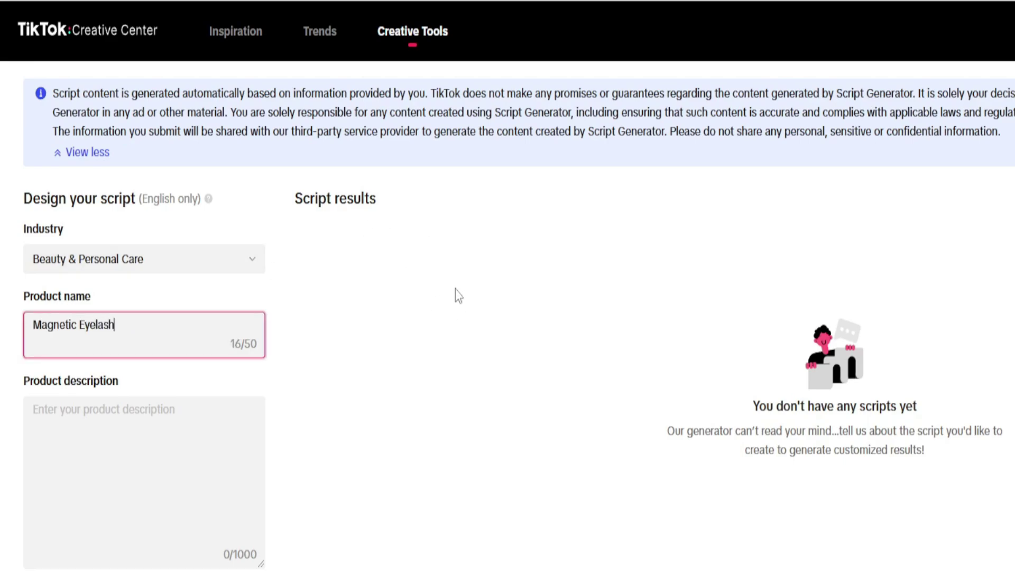
Enter the product description "Magnetic eyelashes can snap on and off on the eyelids instead of having glued on fake lashes"
key(Tab)
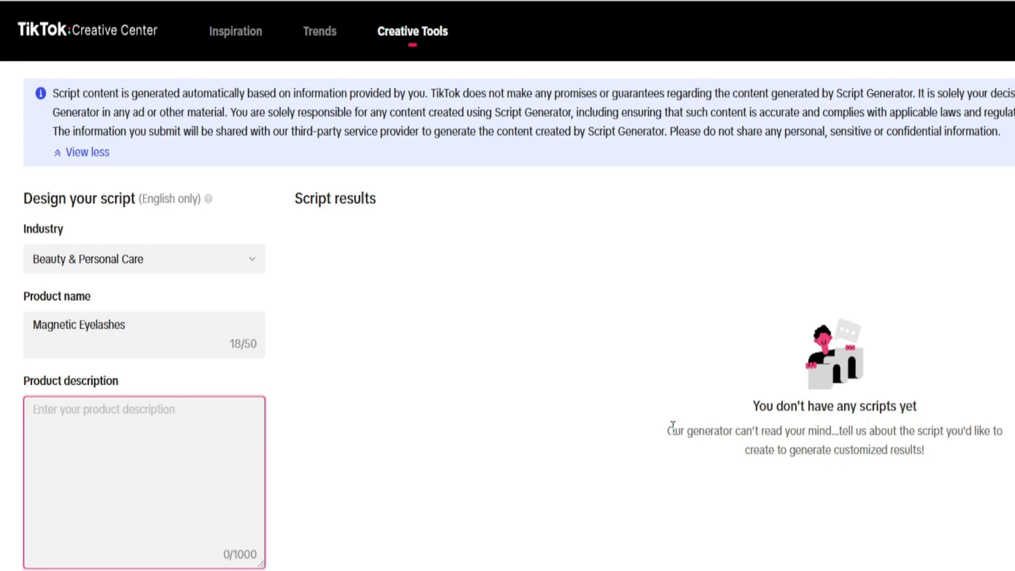
text(Magnetic eyelashes)
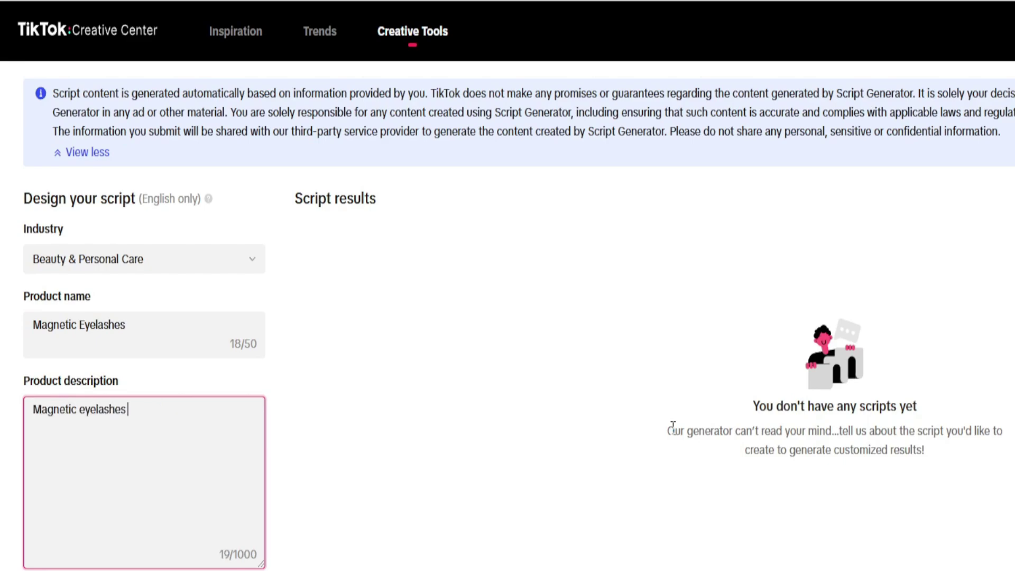
text( can snap on and off on the)
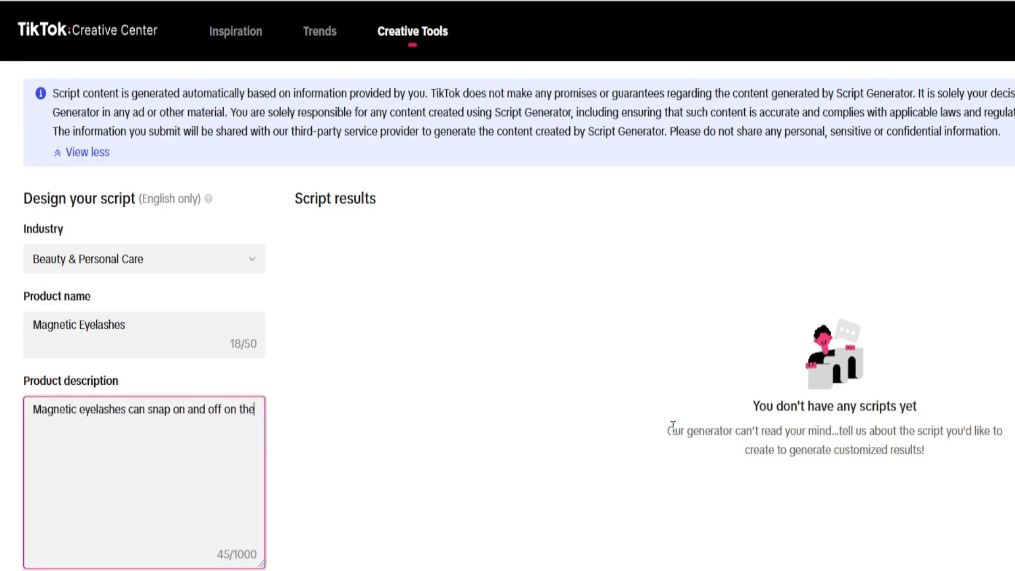
text( eyelids instead of h)
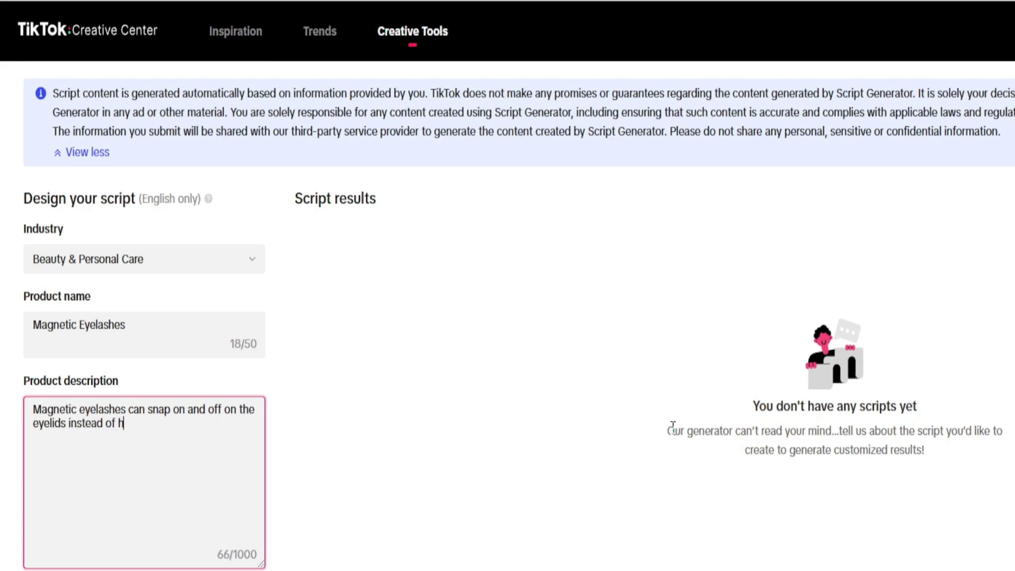
text(aving glued on fake lashes)
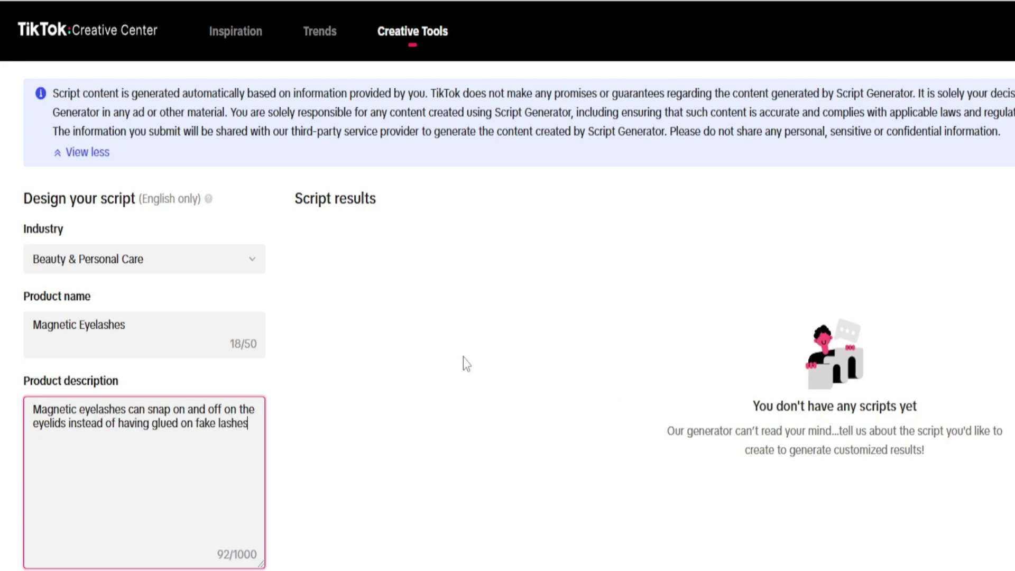
Generate the scripts with automatic video format, no keywords and the Short (15-30s) duration
scroll(281, 363, down, 2)
scroll(217, 293, down, 3)
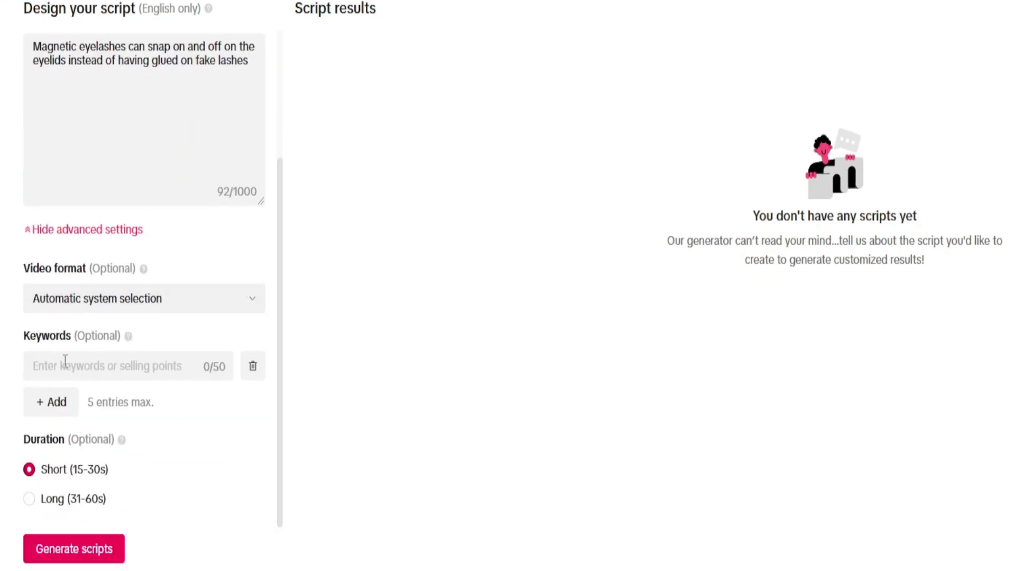
click(111, 367)
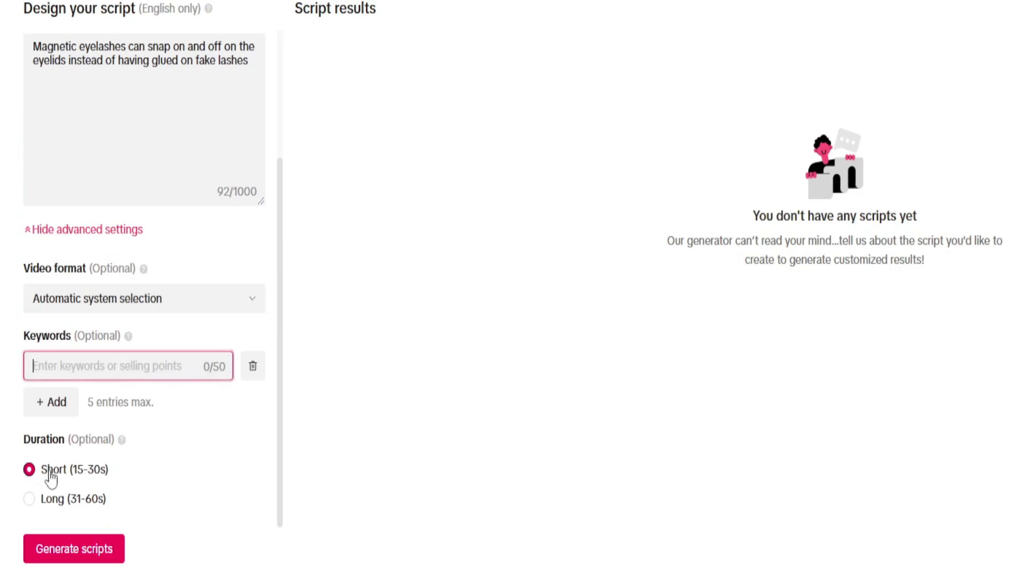
click(69, 550)
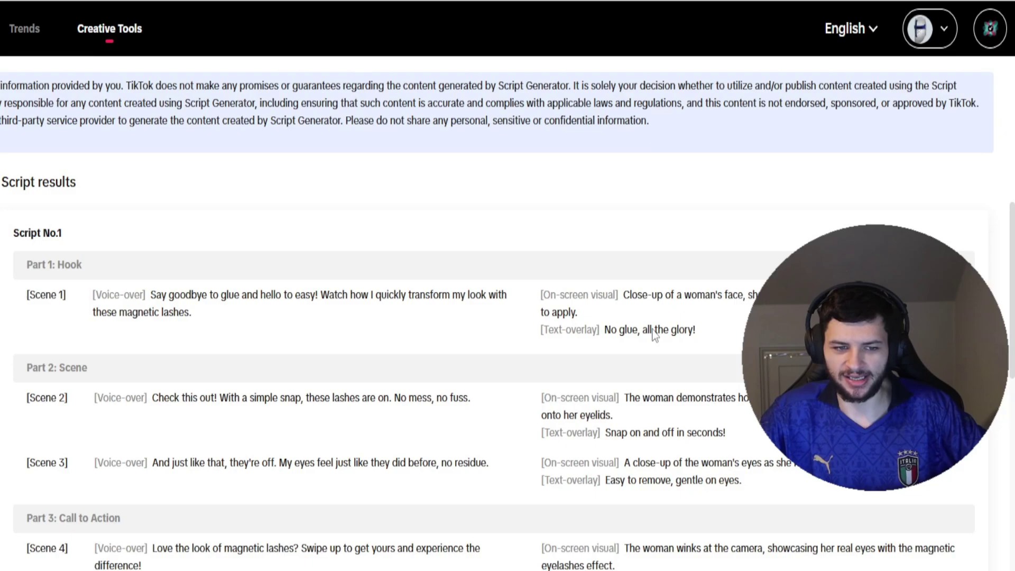
Read through the generated magnetic eyelashes scripts, comparing their hooks, scenes and calls to action
scroll(516, 479, down, 10)
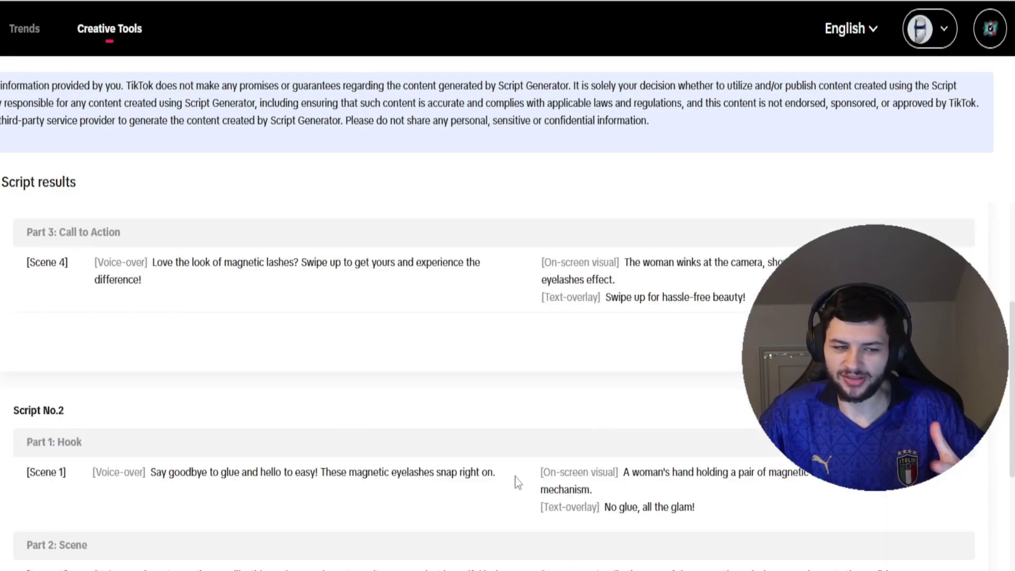
scroll(515, 477, up, 1)
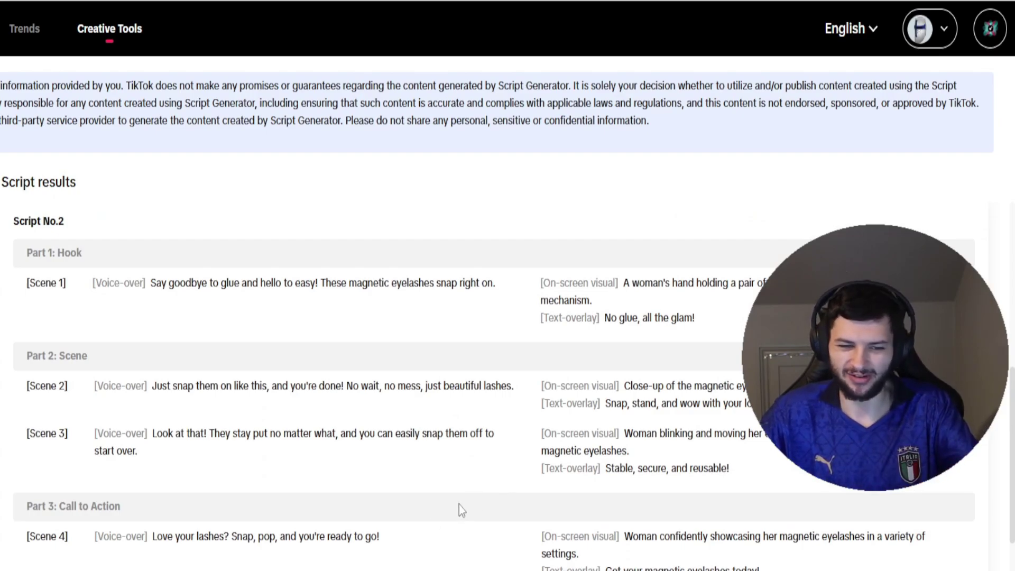
scroll(388, 544, down, 5)
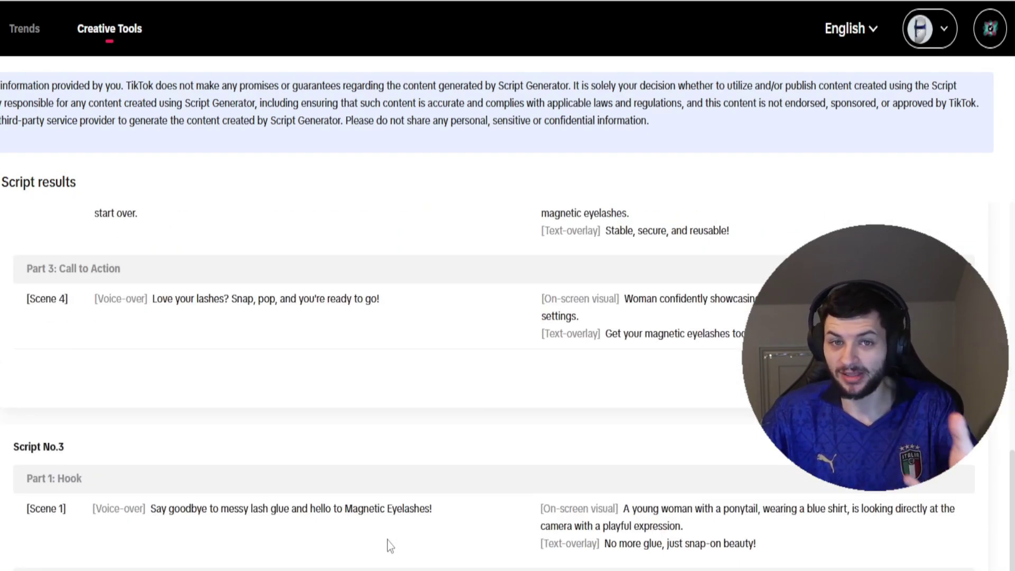
scroll(281, 301, up, 15)
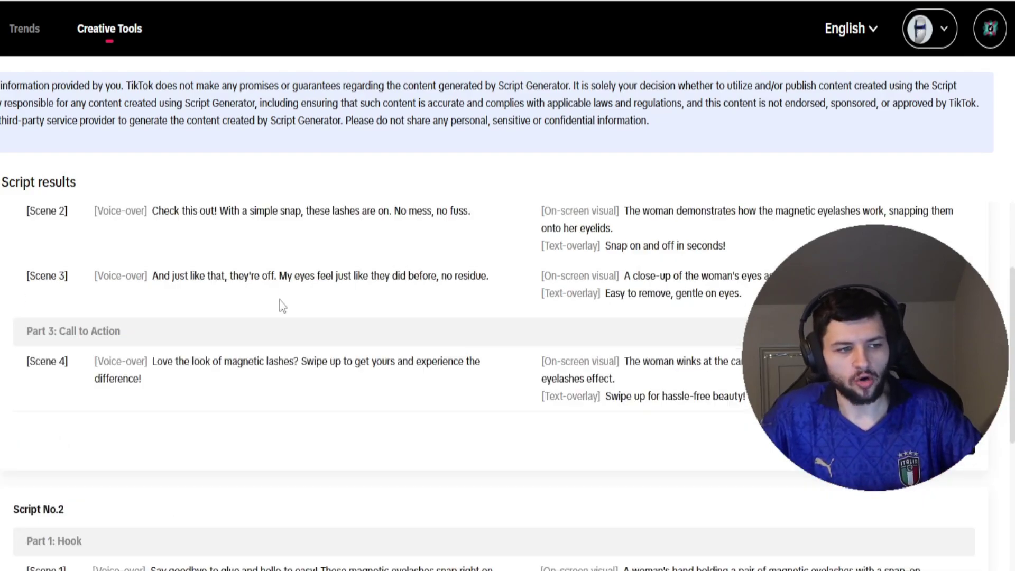
scroll(356, 337, down, 20)
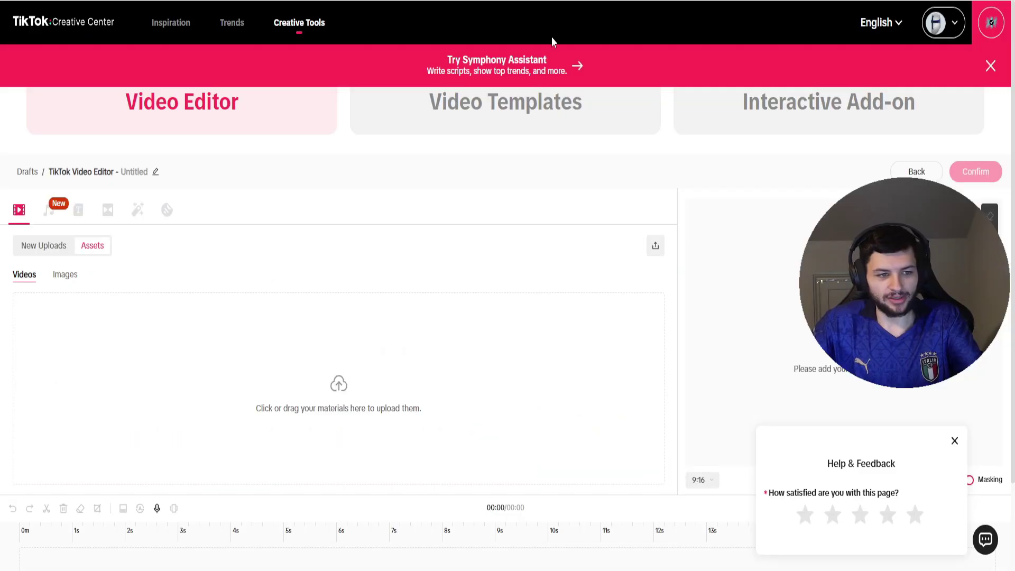
Dismiss the Help & Feedback survey on the Video Editor page
click(954, 442)
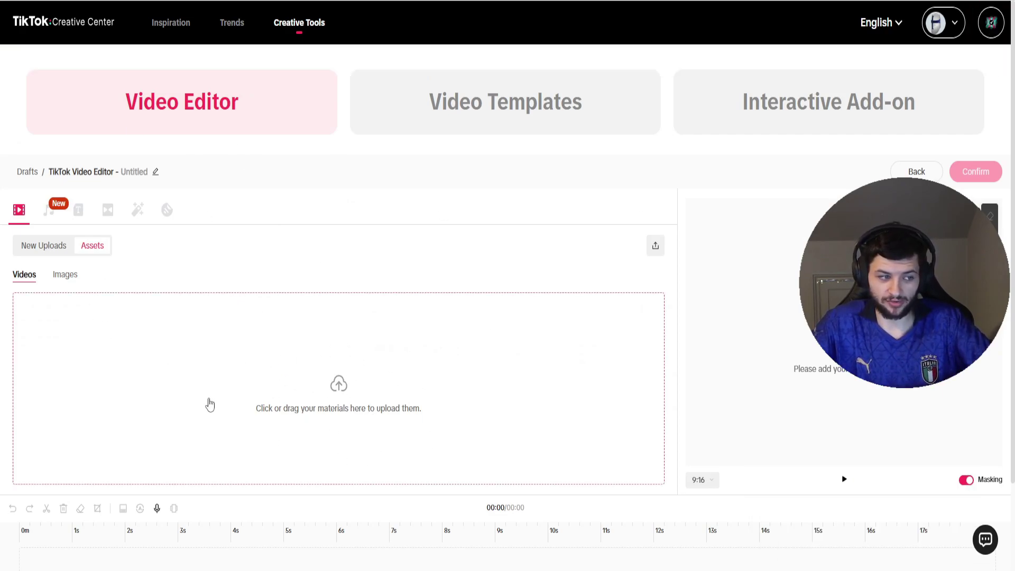
Check the image and video assets available among the Video Editor's materials
click(64, 274)
click(25, 276)
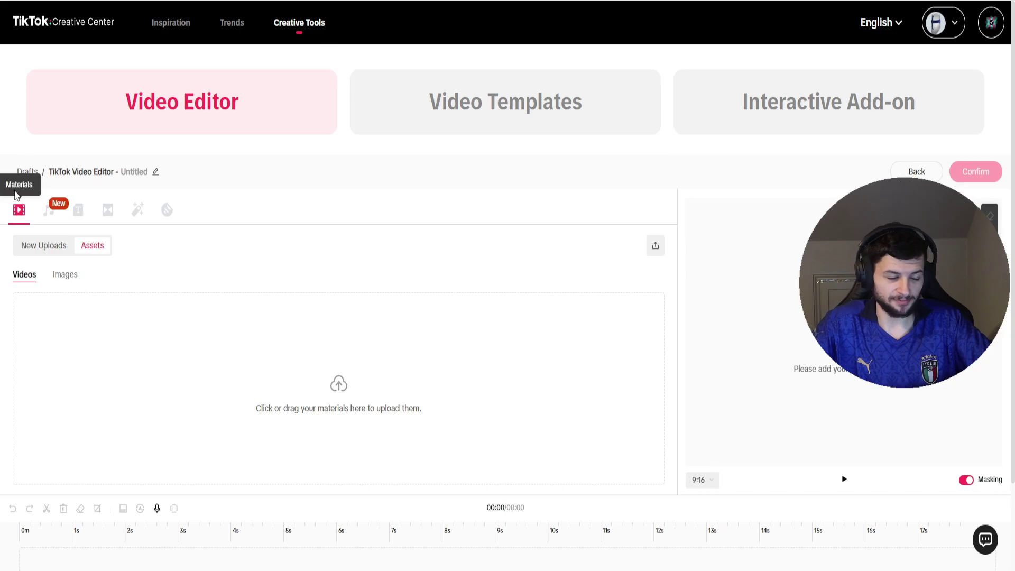
Accept the Music Factory's AI content disclaimer and browse the All Music, Most Used Tracks and Holiday Music collections
click(48, 210)
click(338, 408)
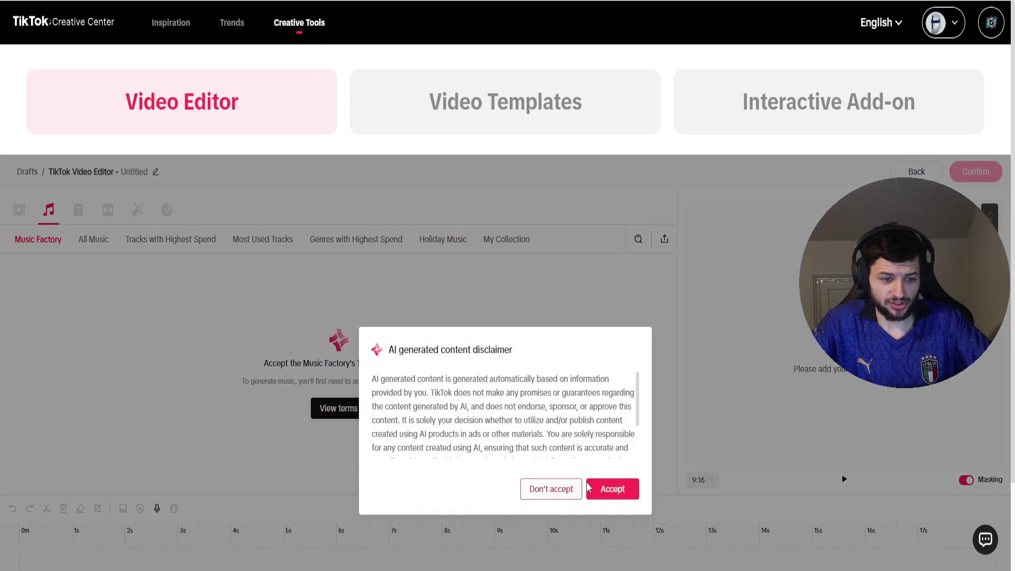
key(Return)
click(93, 242)
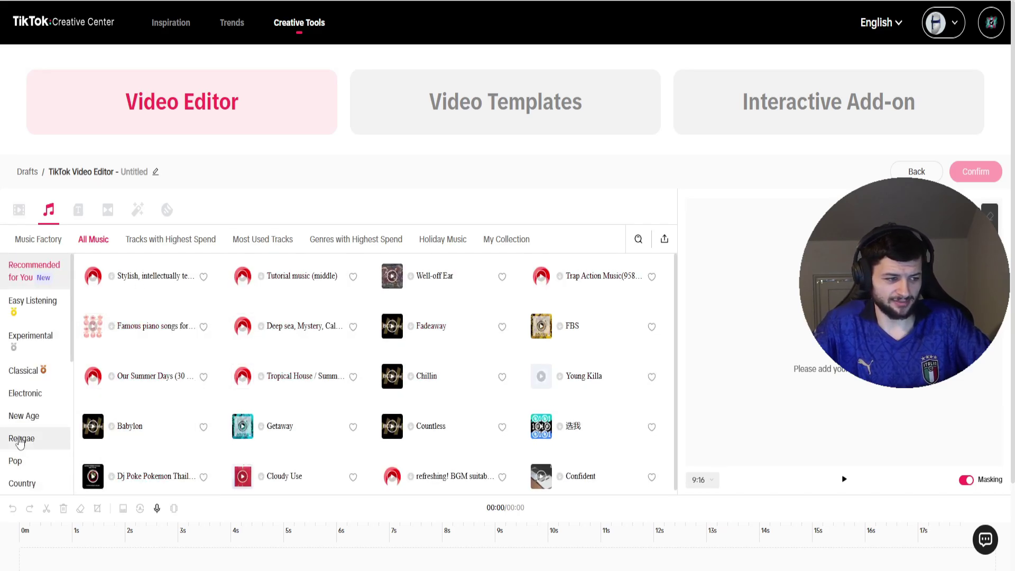
click(244, 240)
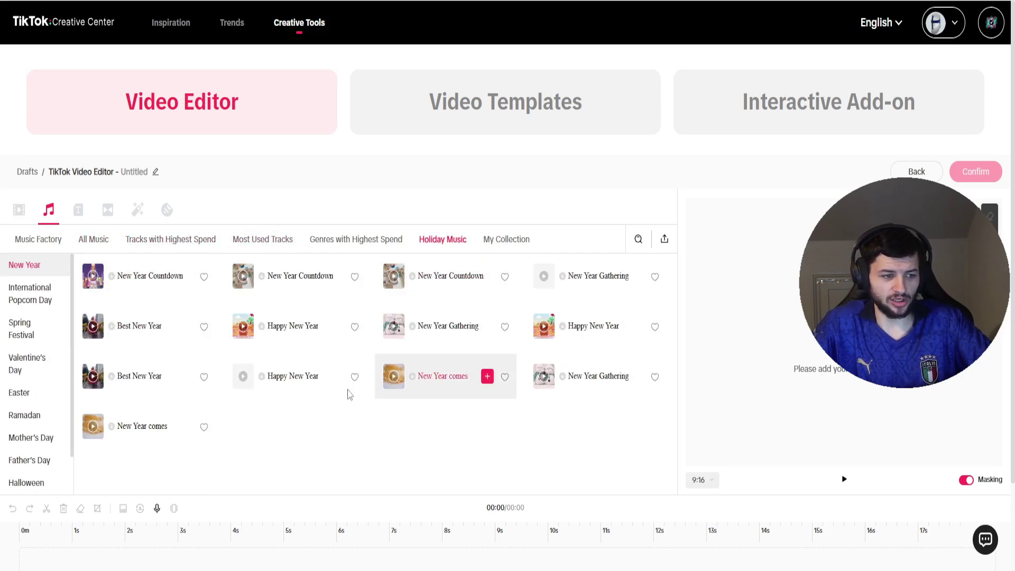
Open the e-commerce video template showing a woman in sunglasses and a dark coat for editing, and dismiss the bulk-upload tip
click(730, 117)
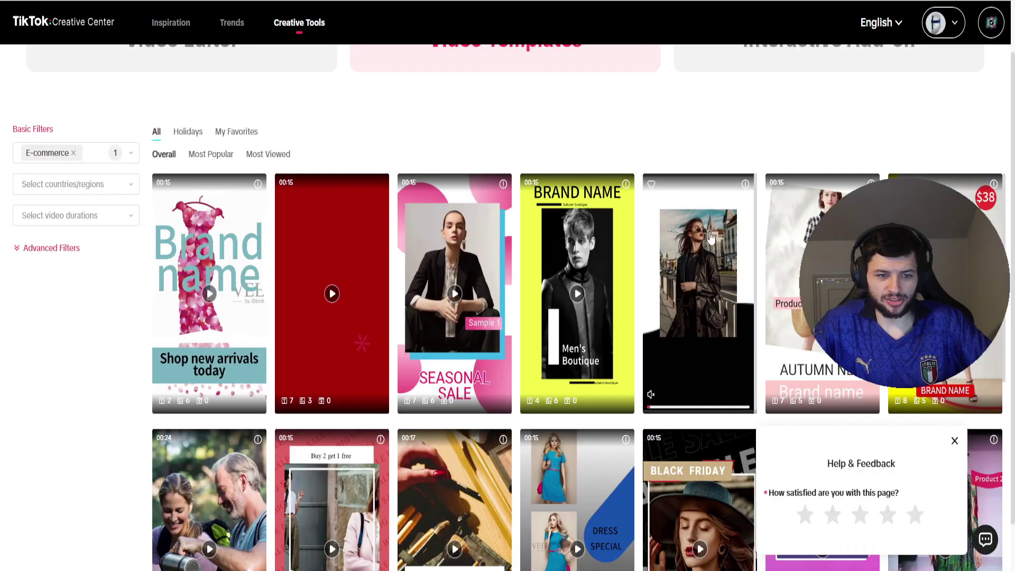
click(710, 236)
scroll(621, 288, down, 1)
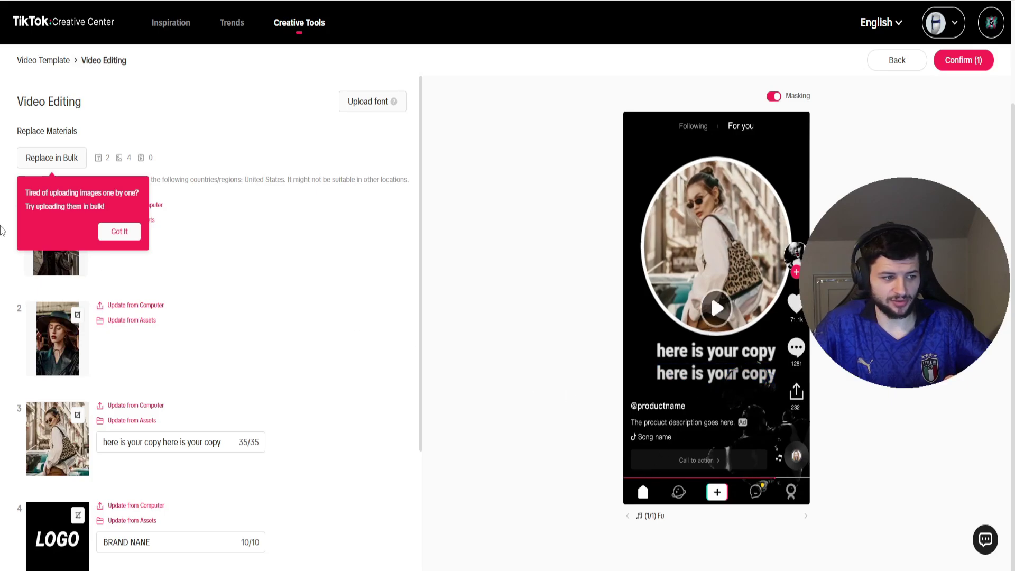
click(119, 231)
Replace the third scene's caption with "Sale Ends Soon!" and the logo scene's brand name with "TRENDY CLOTHES"
scroll(119, 231, down, 2)
triple_click(194, 316)
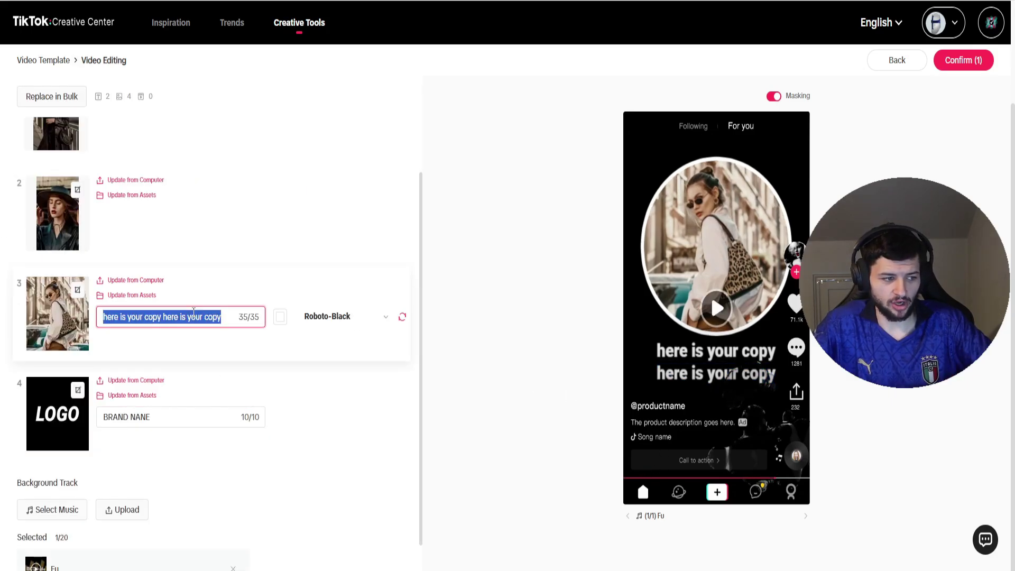
text(Sale Ends S)
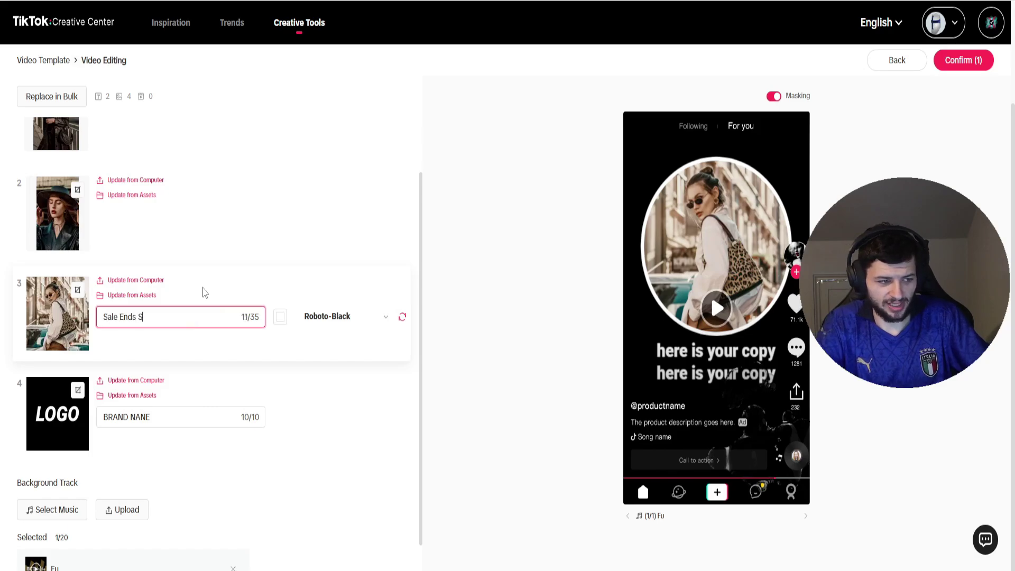
text(oon!)
triple_click(197, 426)
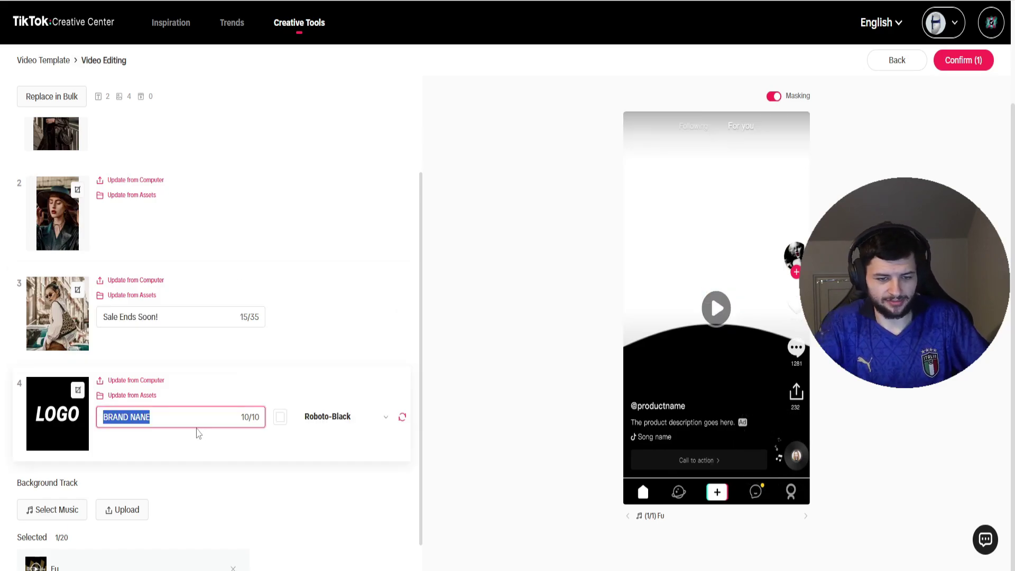
text(TRENDY CLOTHES)
Review the template's scenes and background track, and play the preview of the customized video
scroll(107, 237, up, 2)
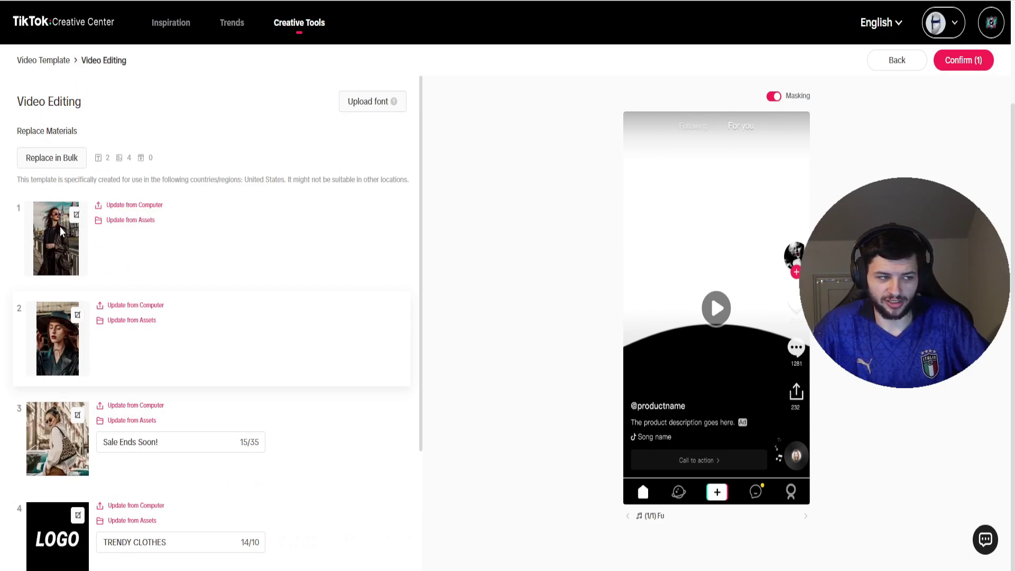
scroll(159, 244, down, 3)
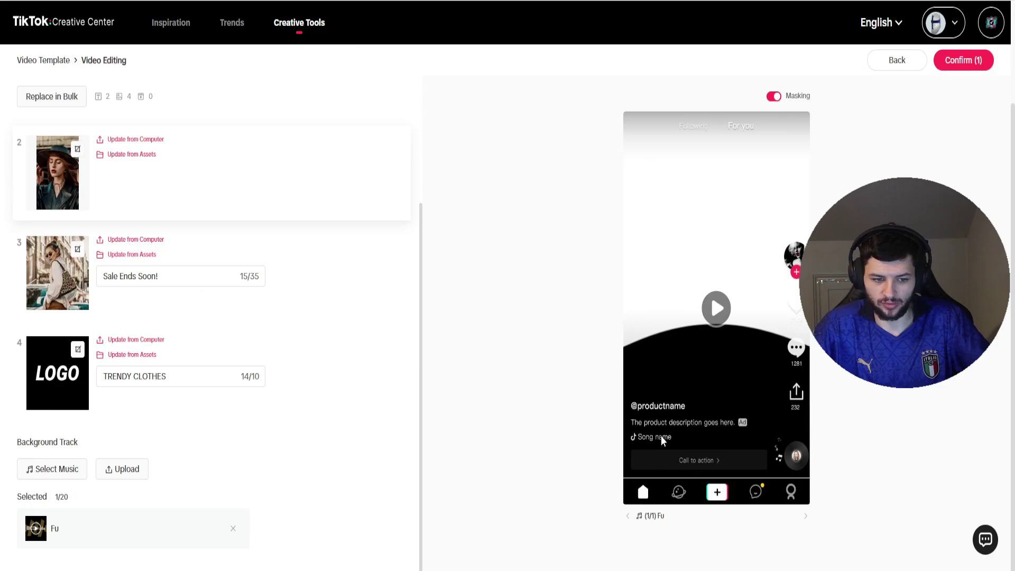
click(717, 307)
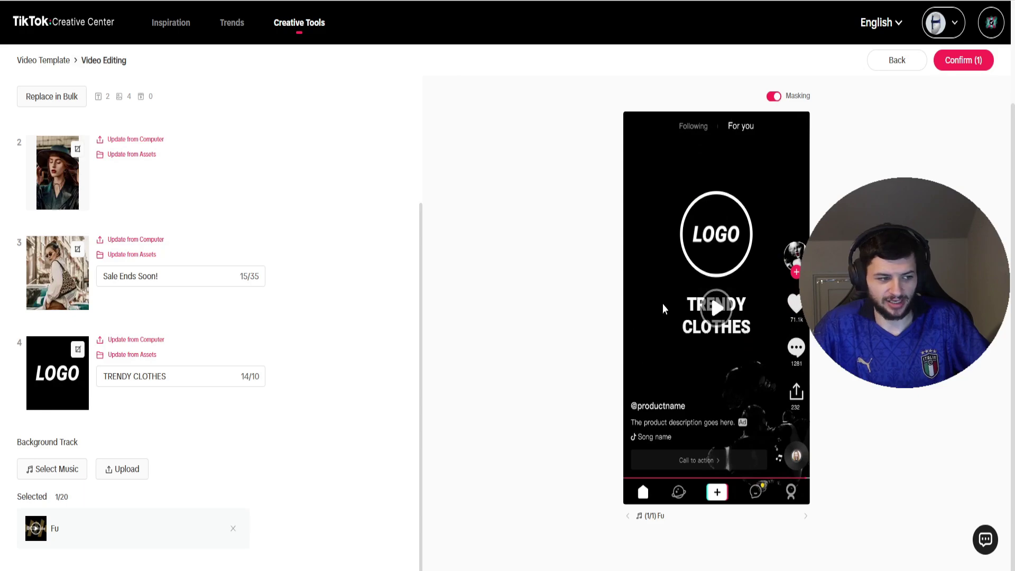
click(109, 373)
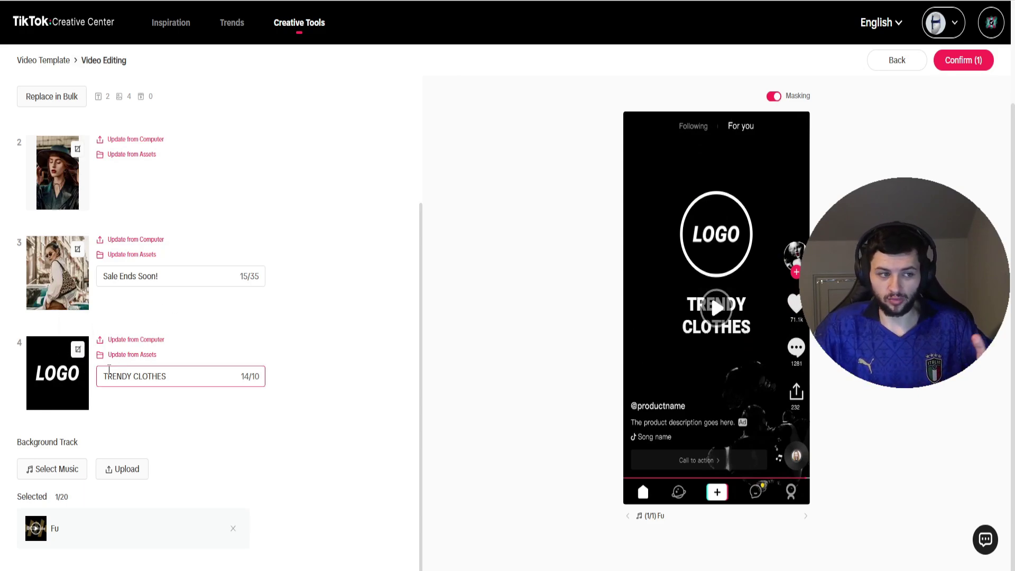
click(242, 190)
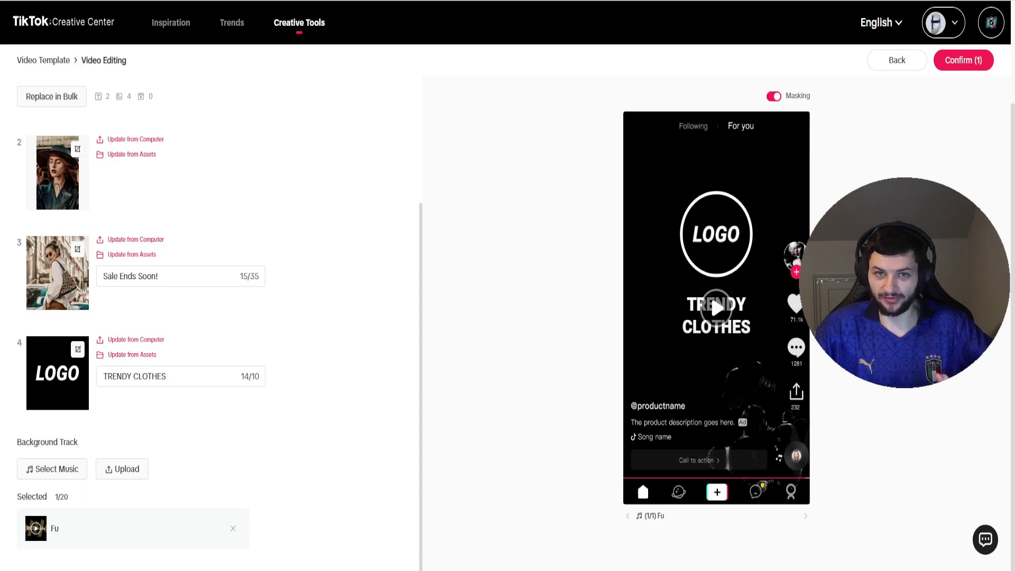